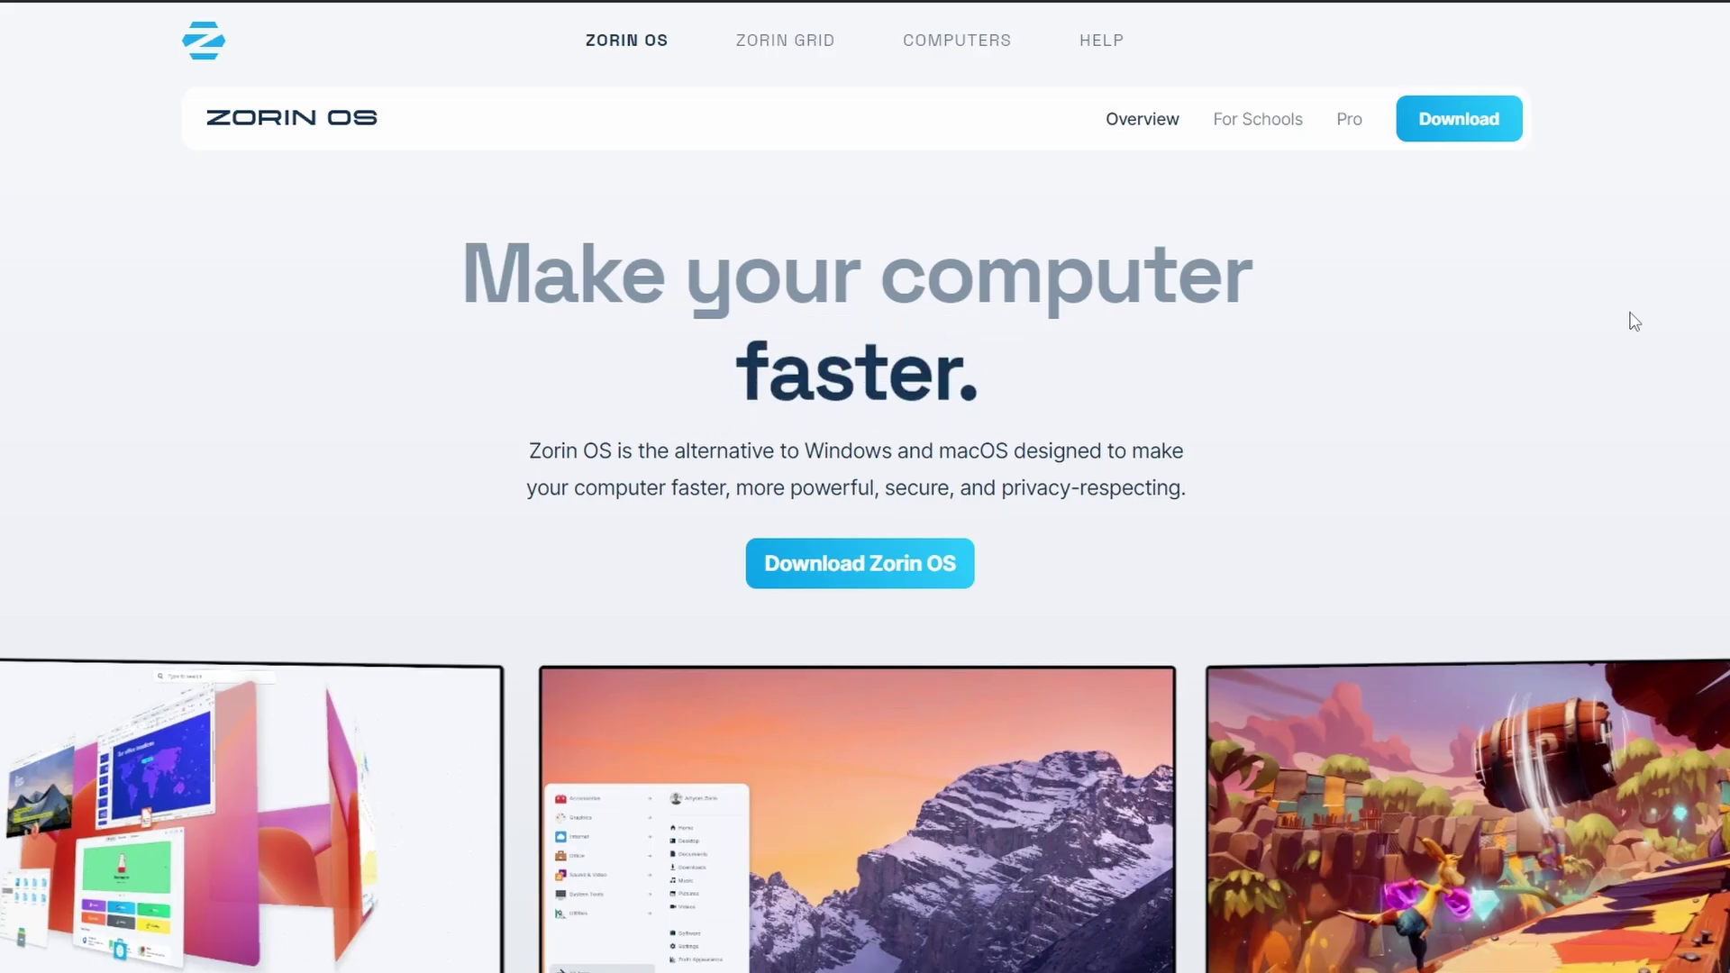
scroll(1631, 321, down, 5)
scroll(1631, 320, down, 5)
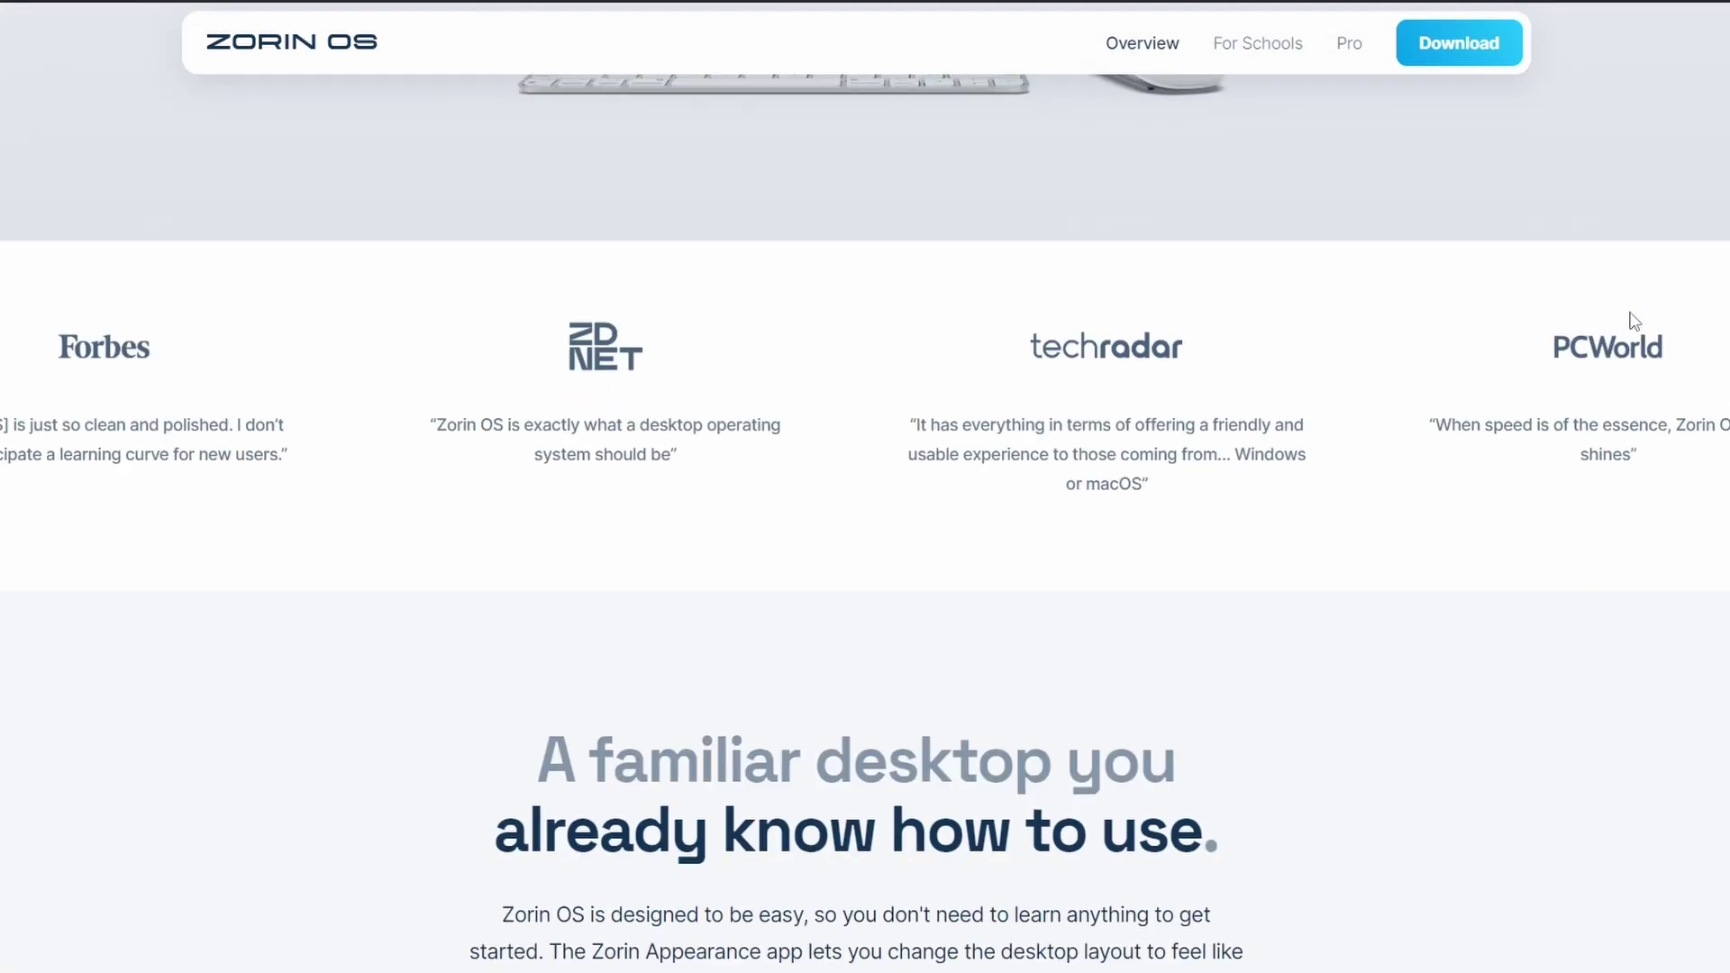
scroll(1632, 321, down, 3)
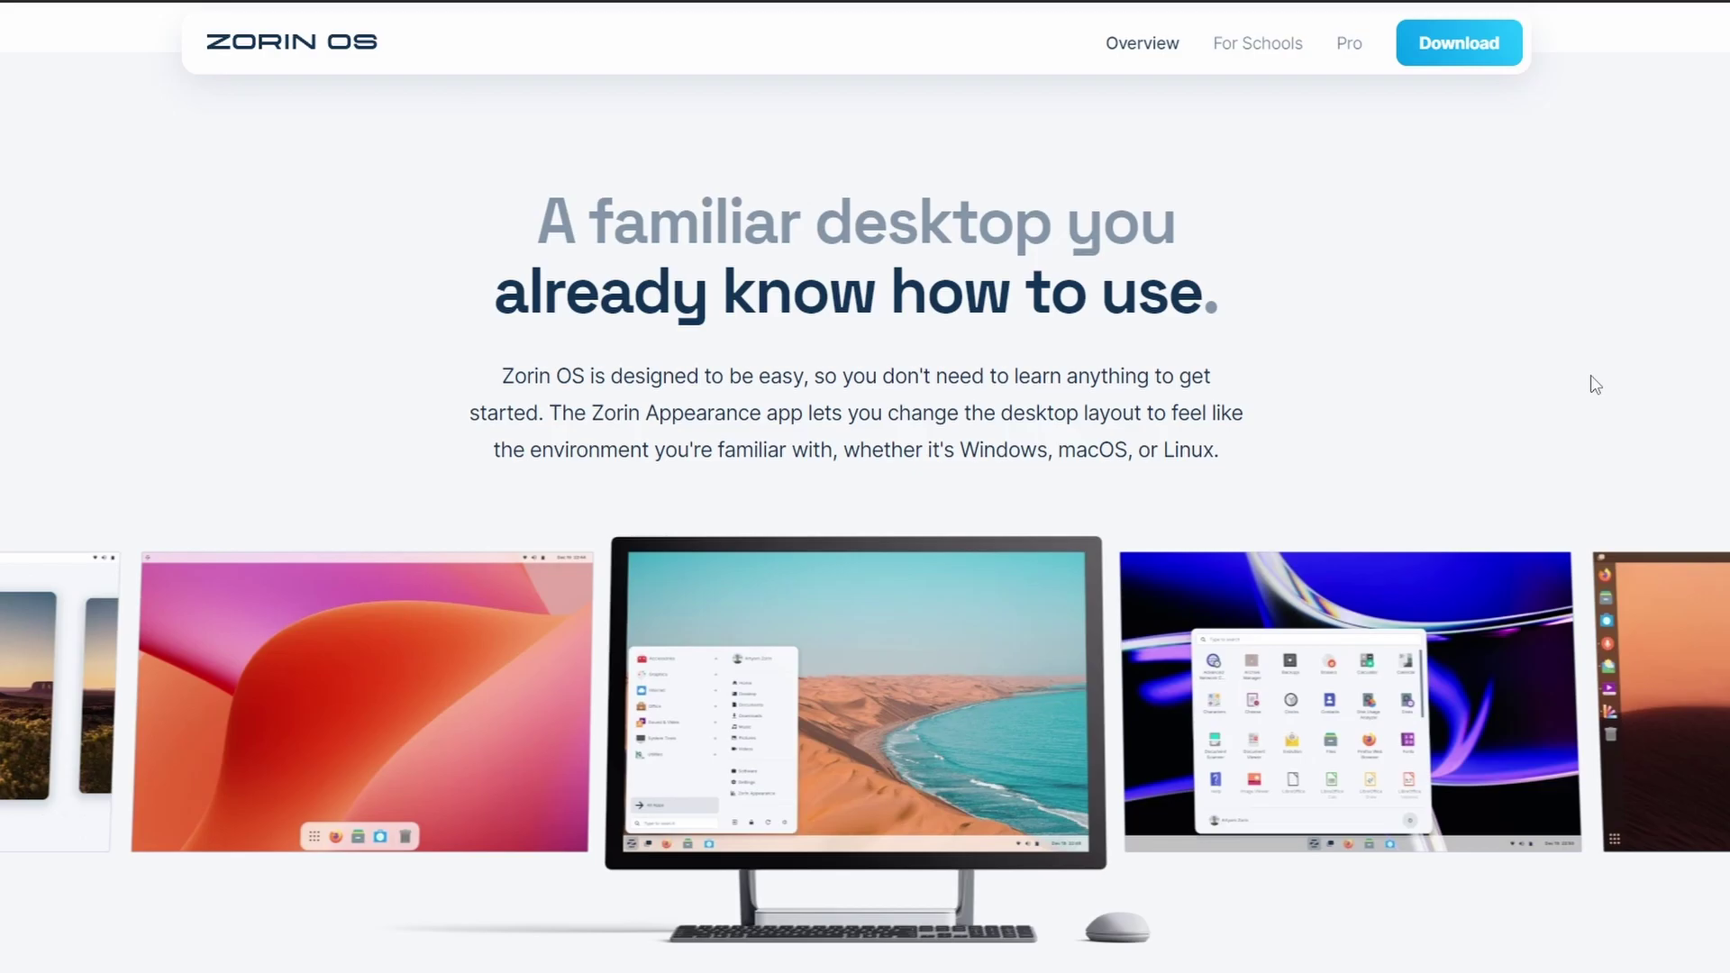
scroll(1595, 386, down, 3)
scroll(1594, 386, down, 3)
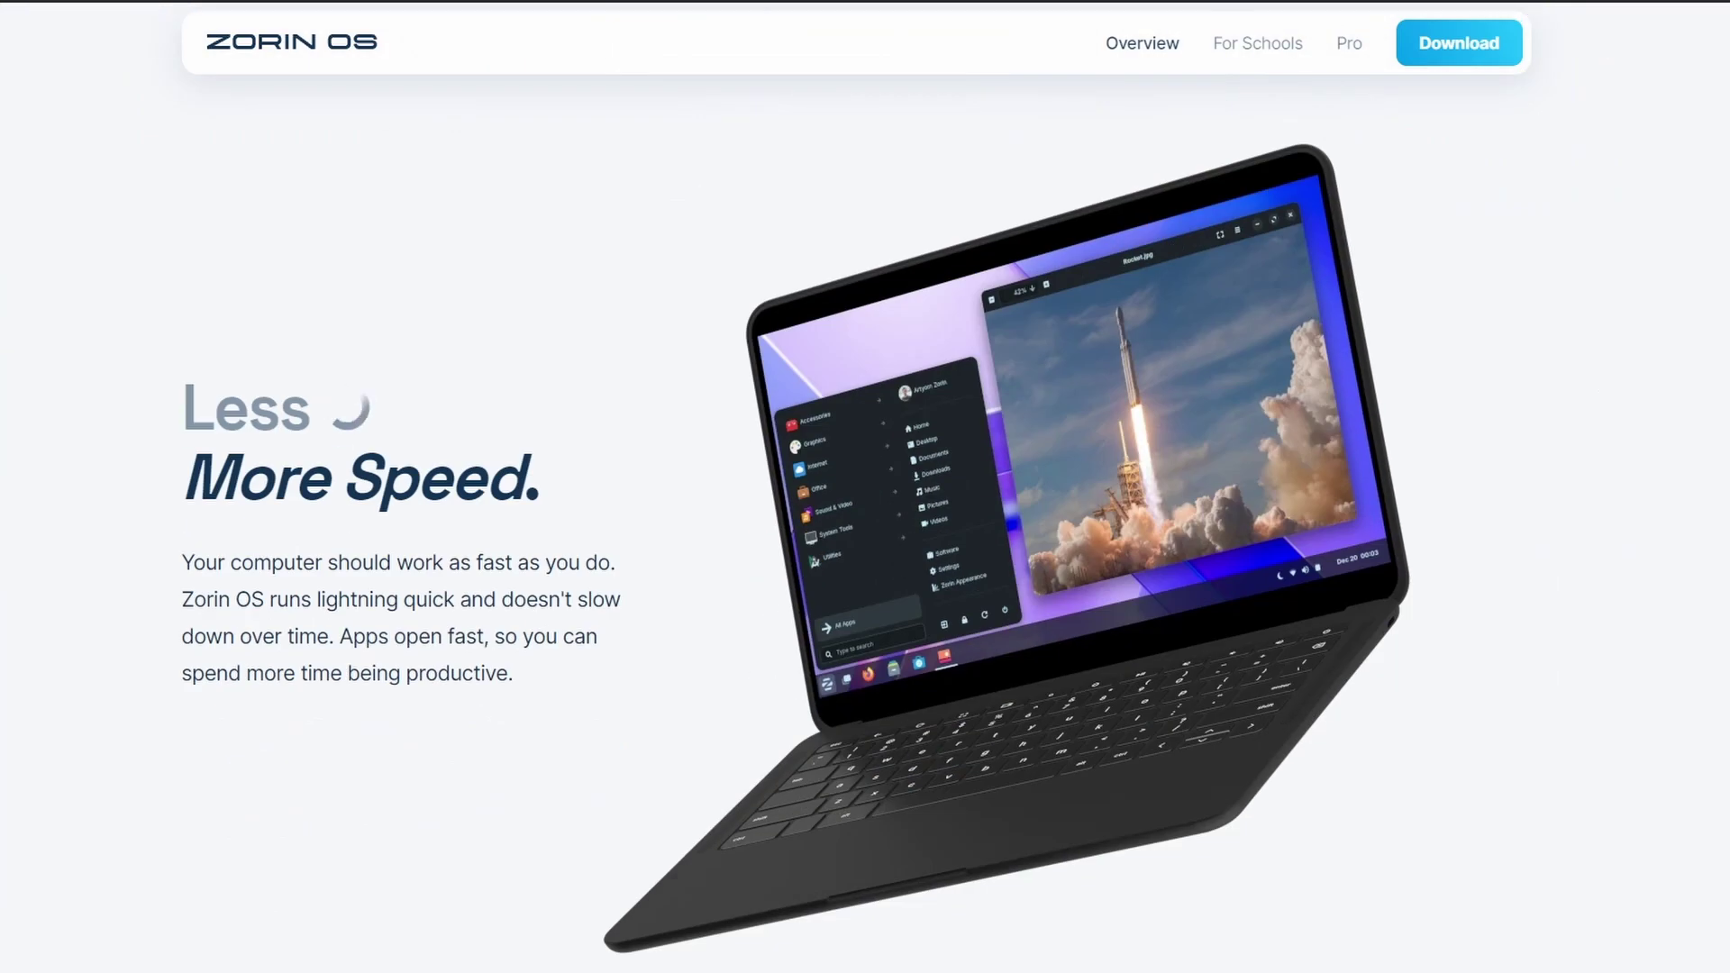
scroll(1595, 386, down, 2)
scroll(1595, 386, down, 3)
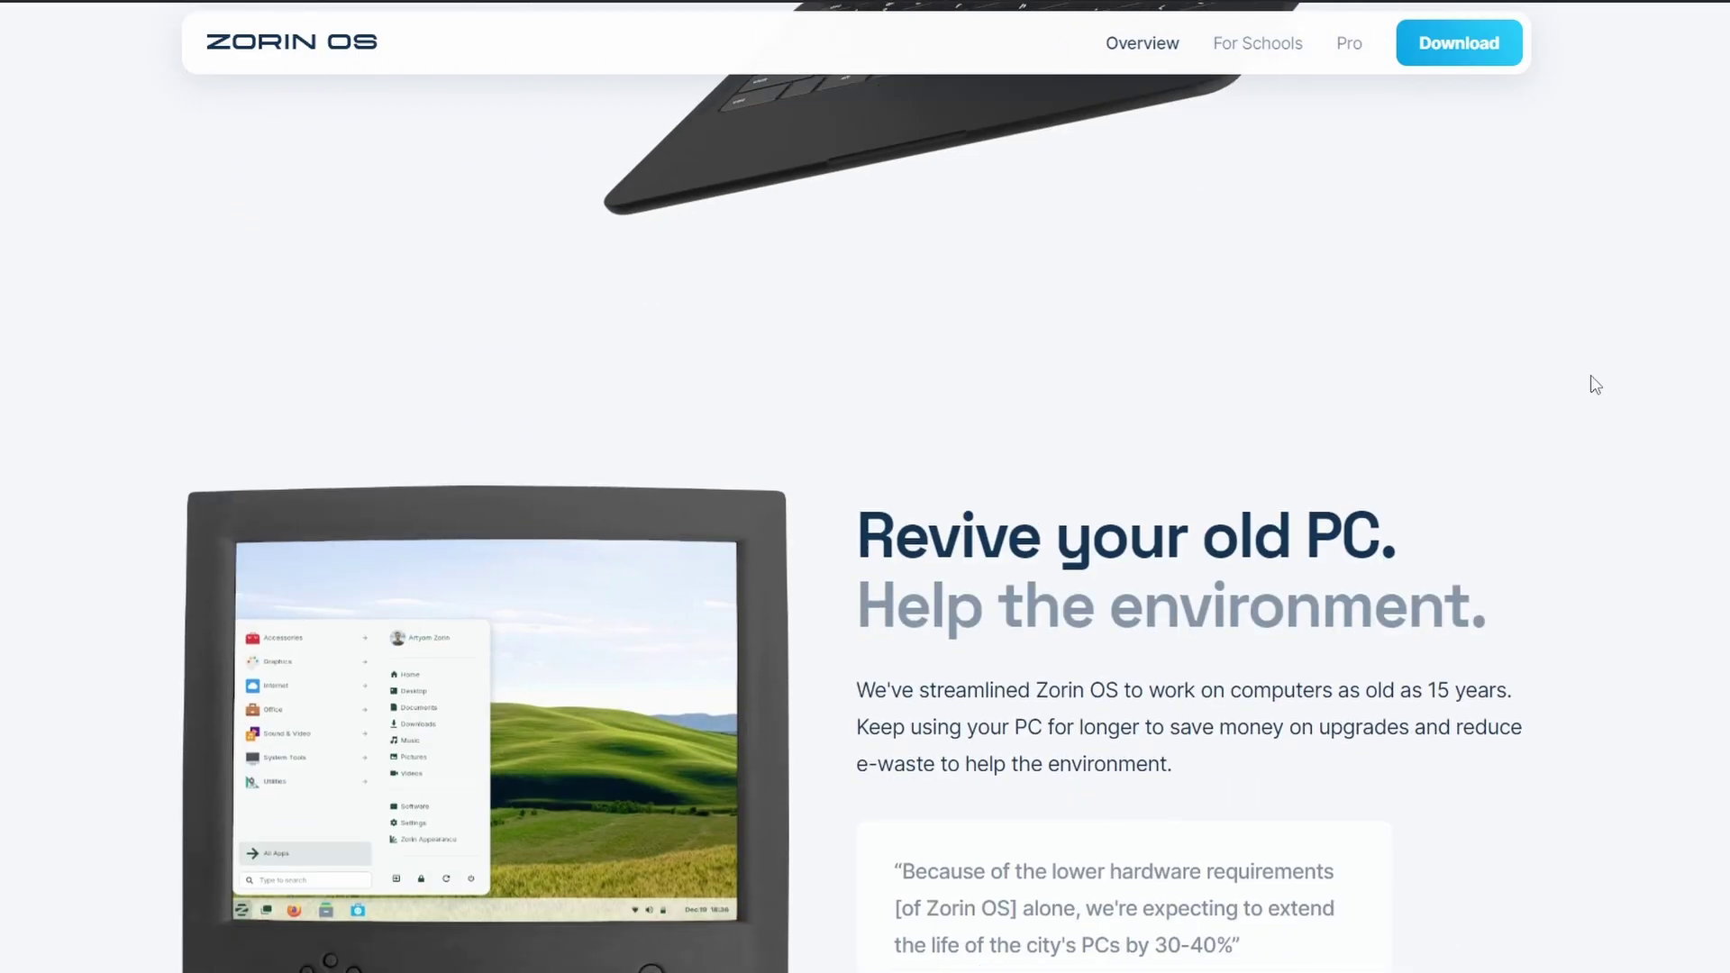
scroll(1595, 386, down, 2)
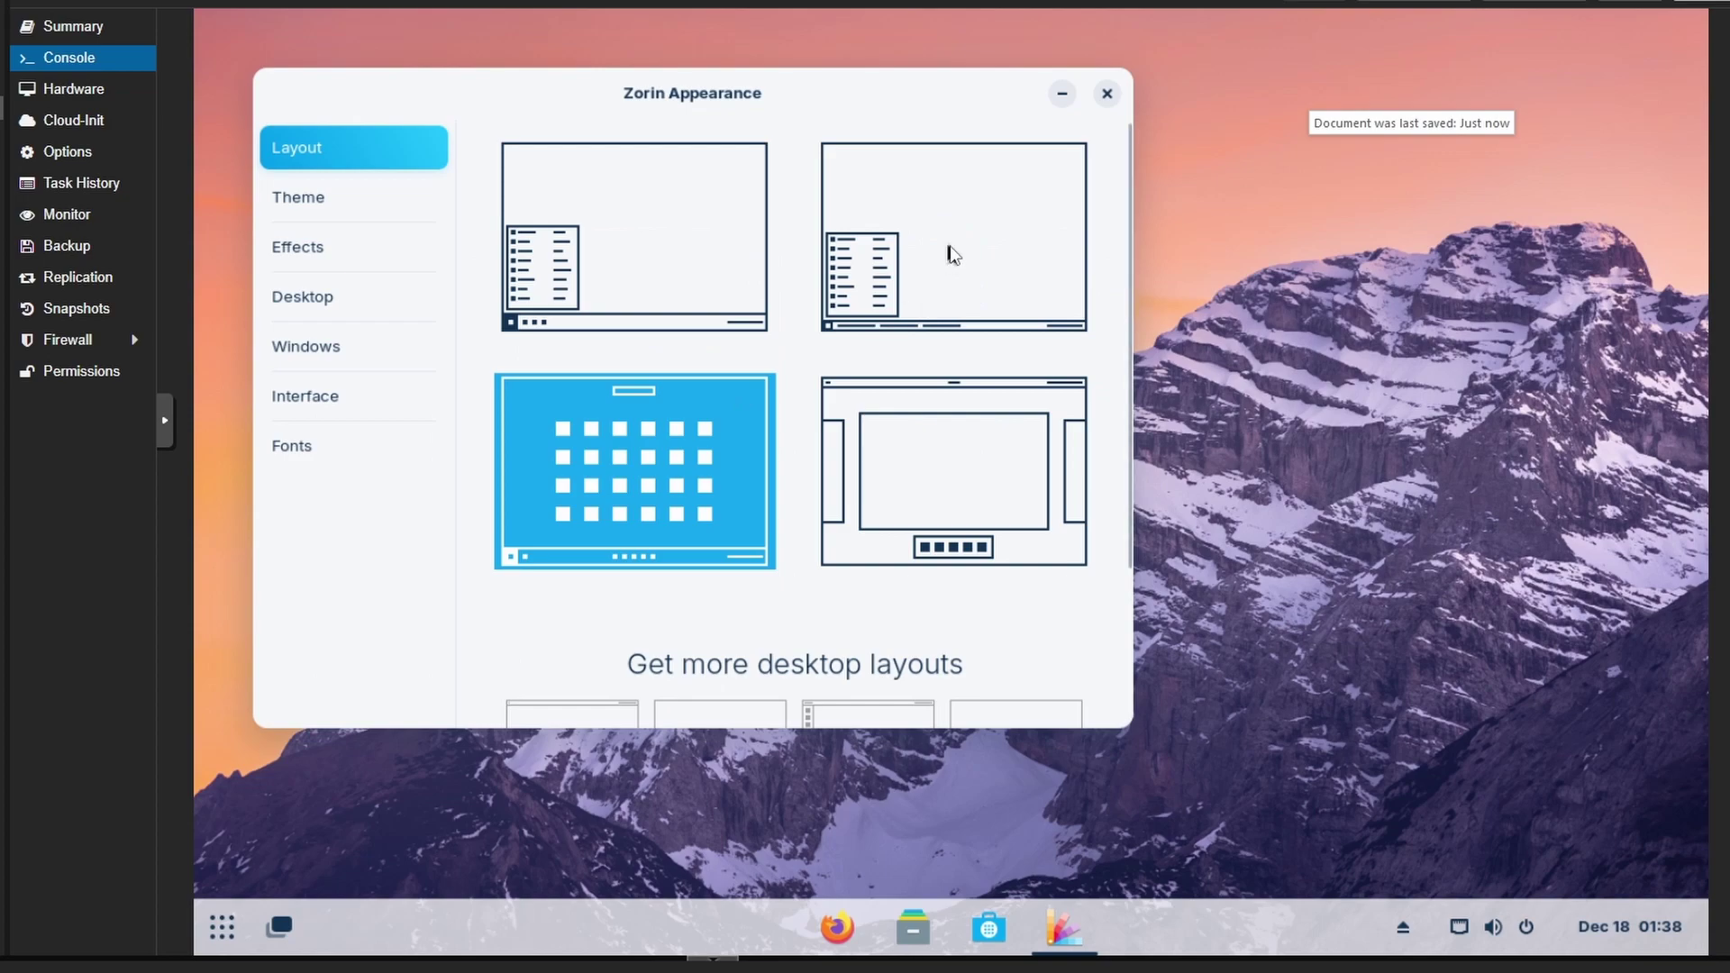
Step: Choose the desktop layout with a start menu and full-width taskbar
click(948, 253)
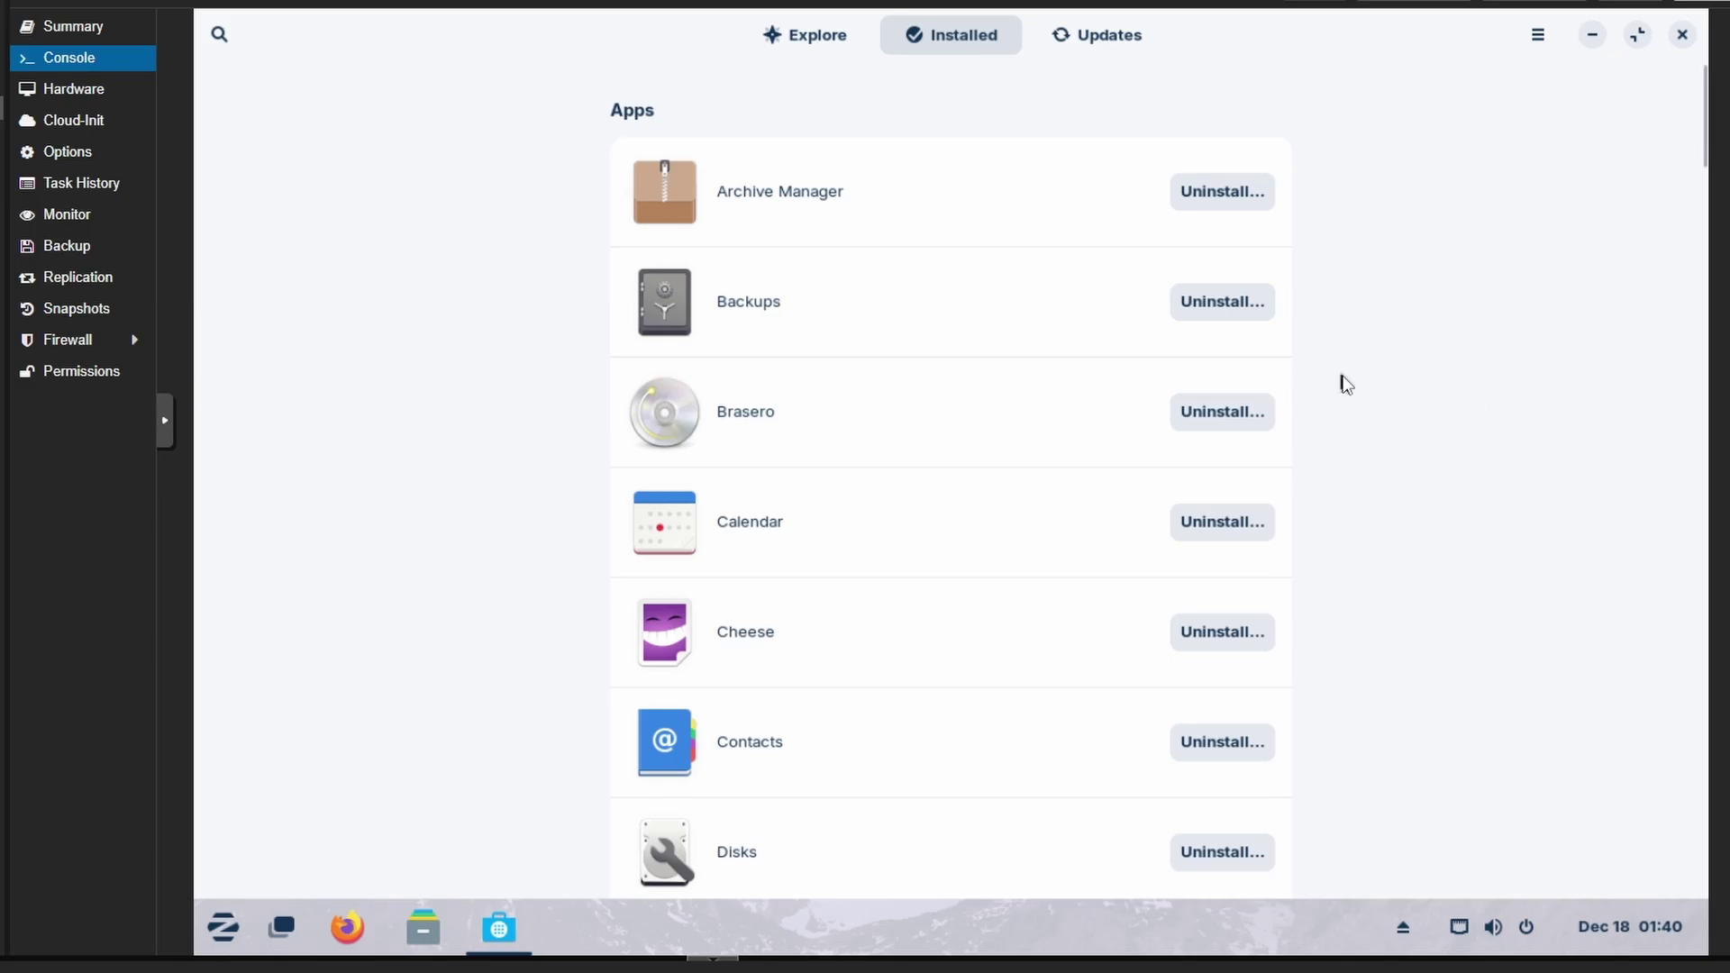
scroll(1345, 384, down, 5)
scroll(1345, 385, down, 3)
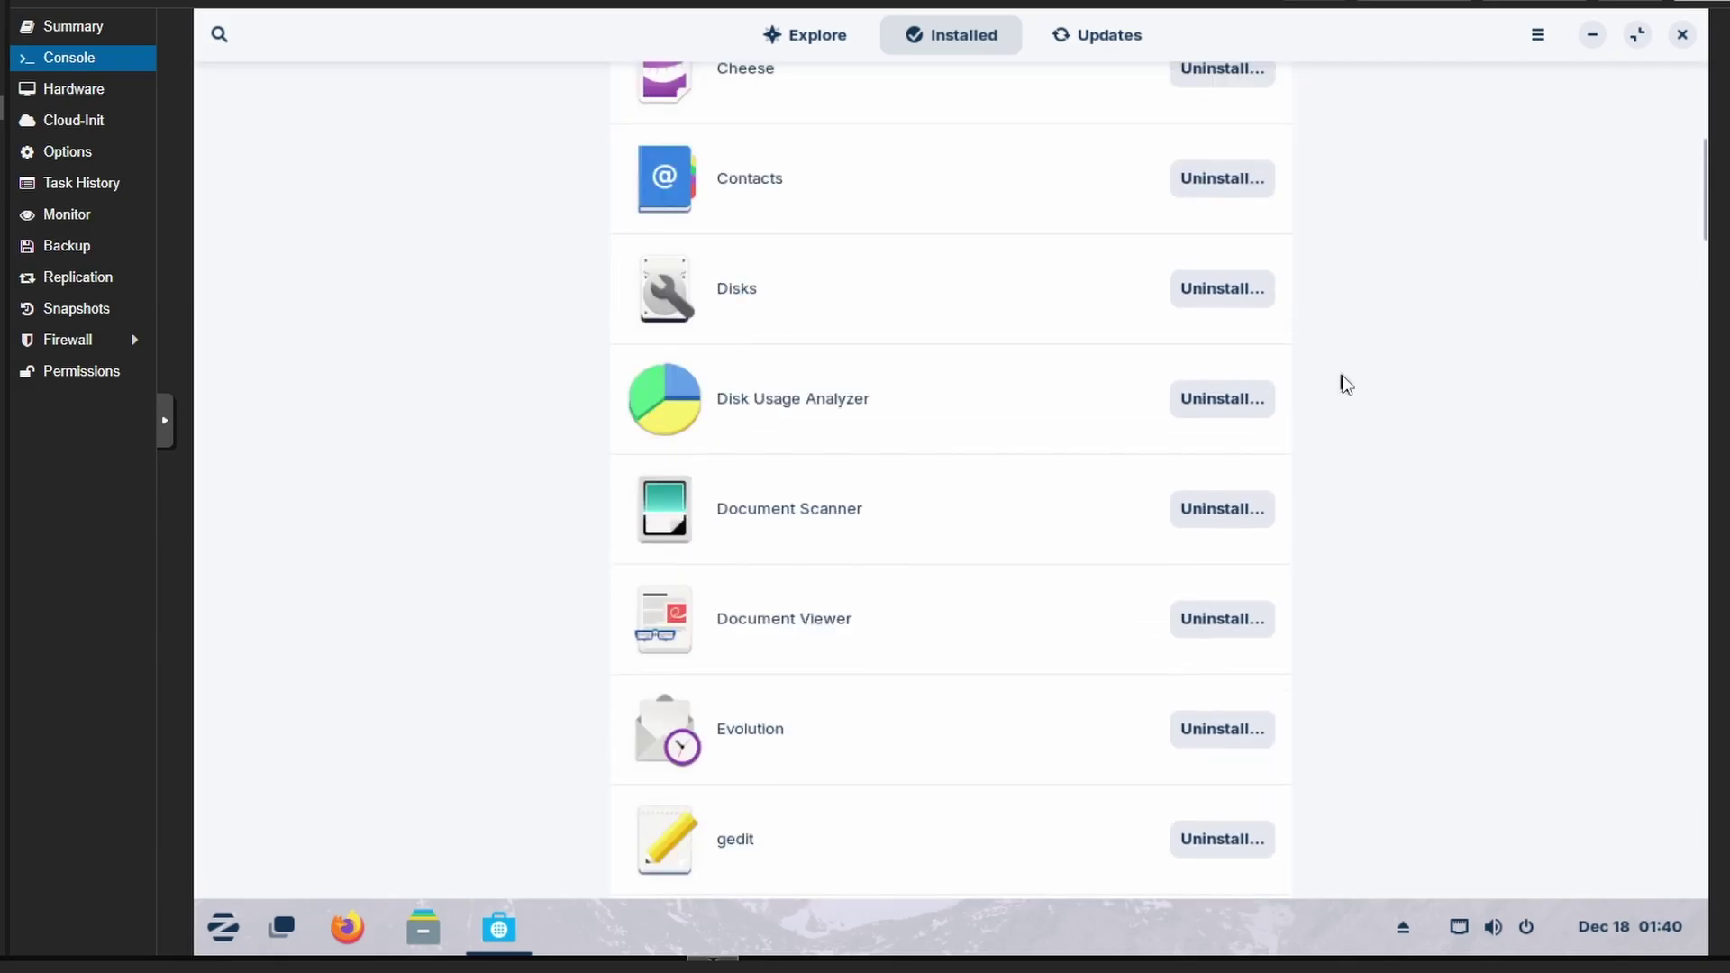
scroll(1345, 384, down, 5)
scroll(1345, 383, down, 1)
scroll(1344, 385, down, 4)
scroll(1344, 385, down, 3)
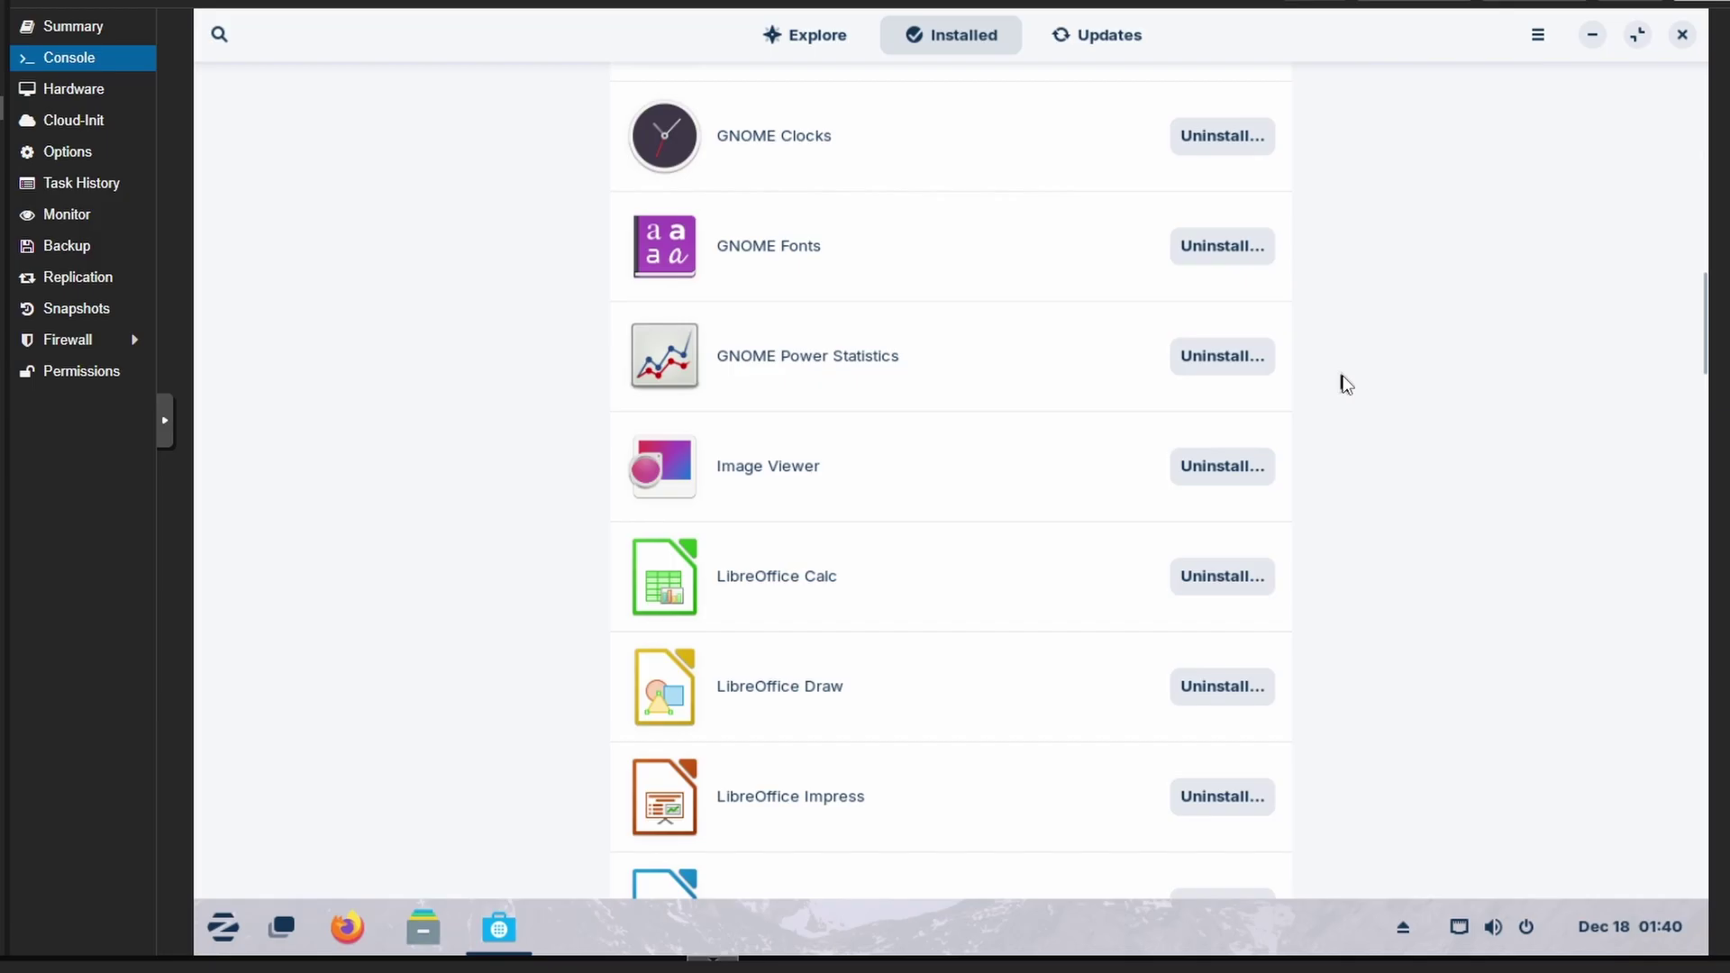
scroll(1344, 384, down, 2)
scroll(1345, 383, down, 1)
scroll(1344, 384, down, 1)
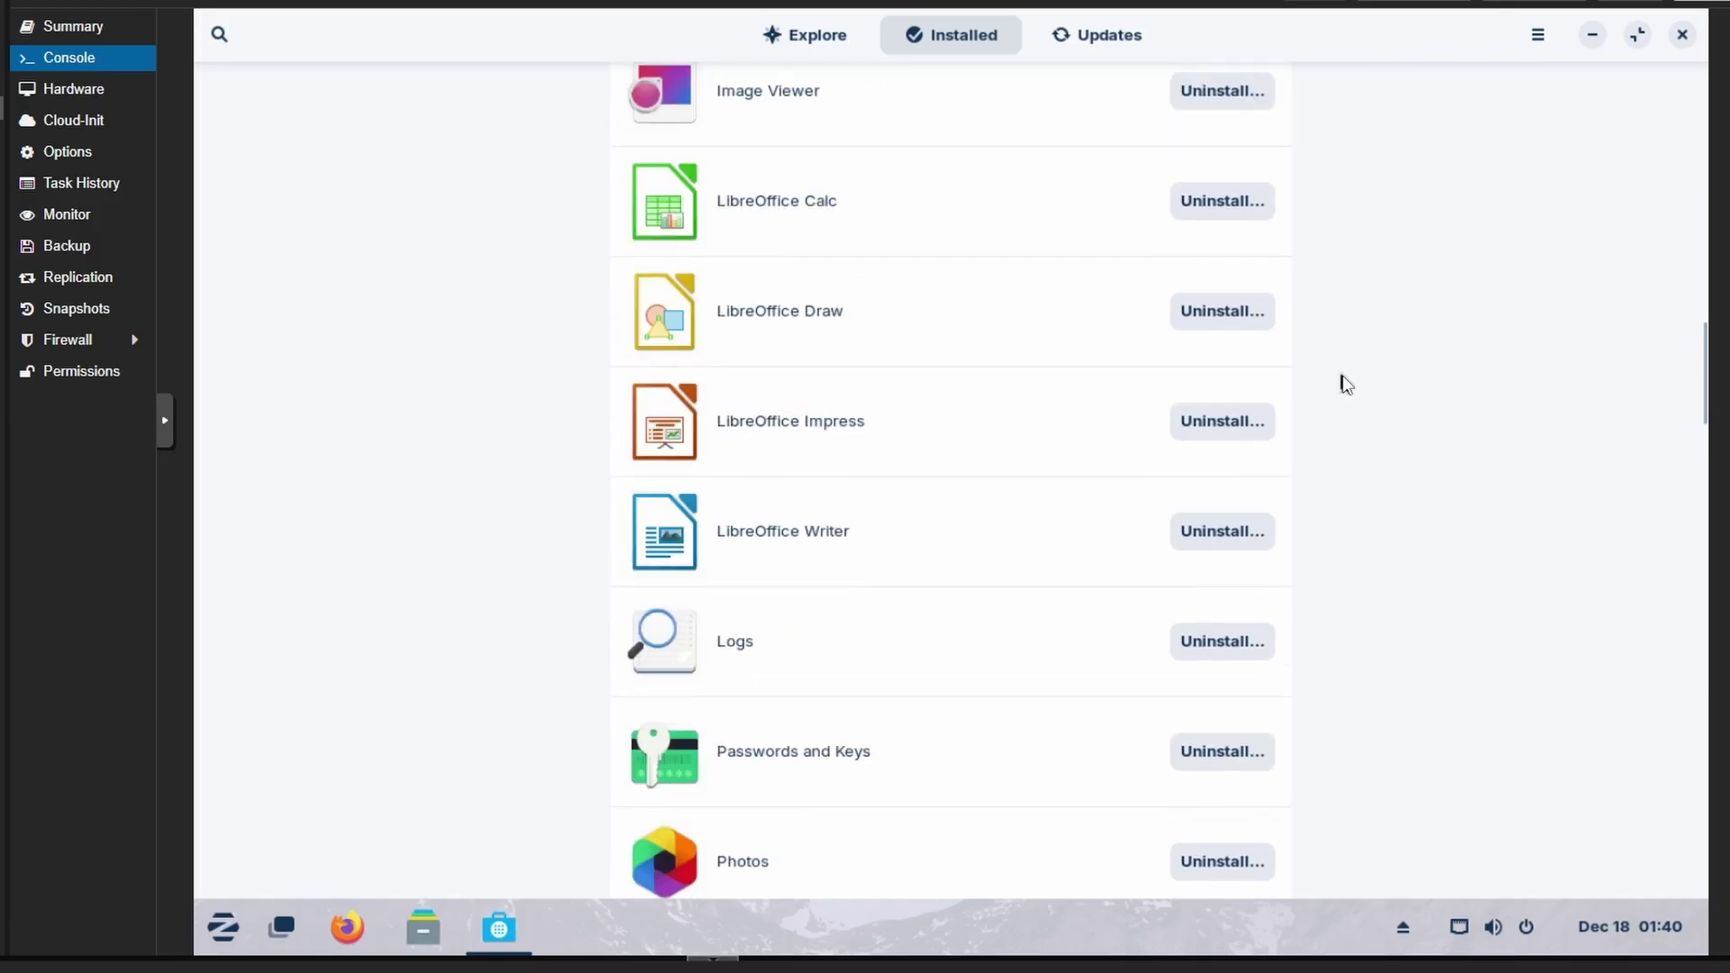
scroll(1345, 385, down, 2)
scroll(1345, 383, down, 4)
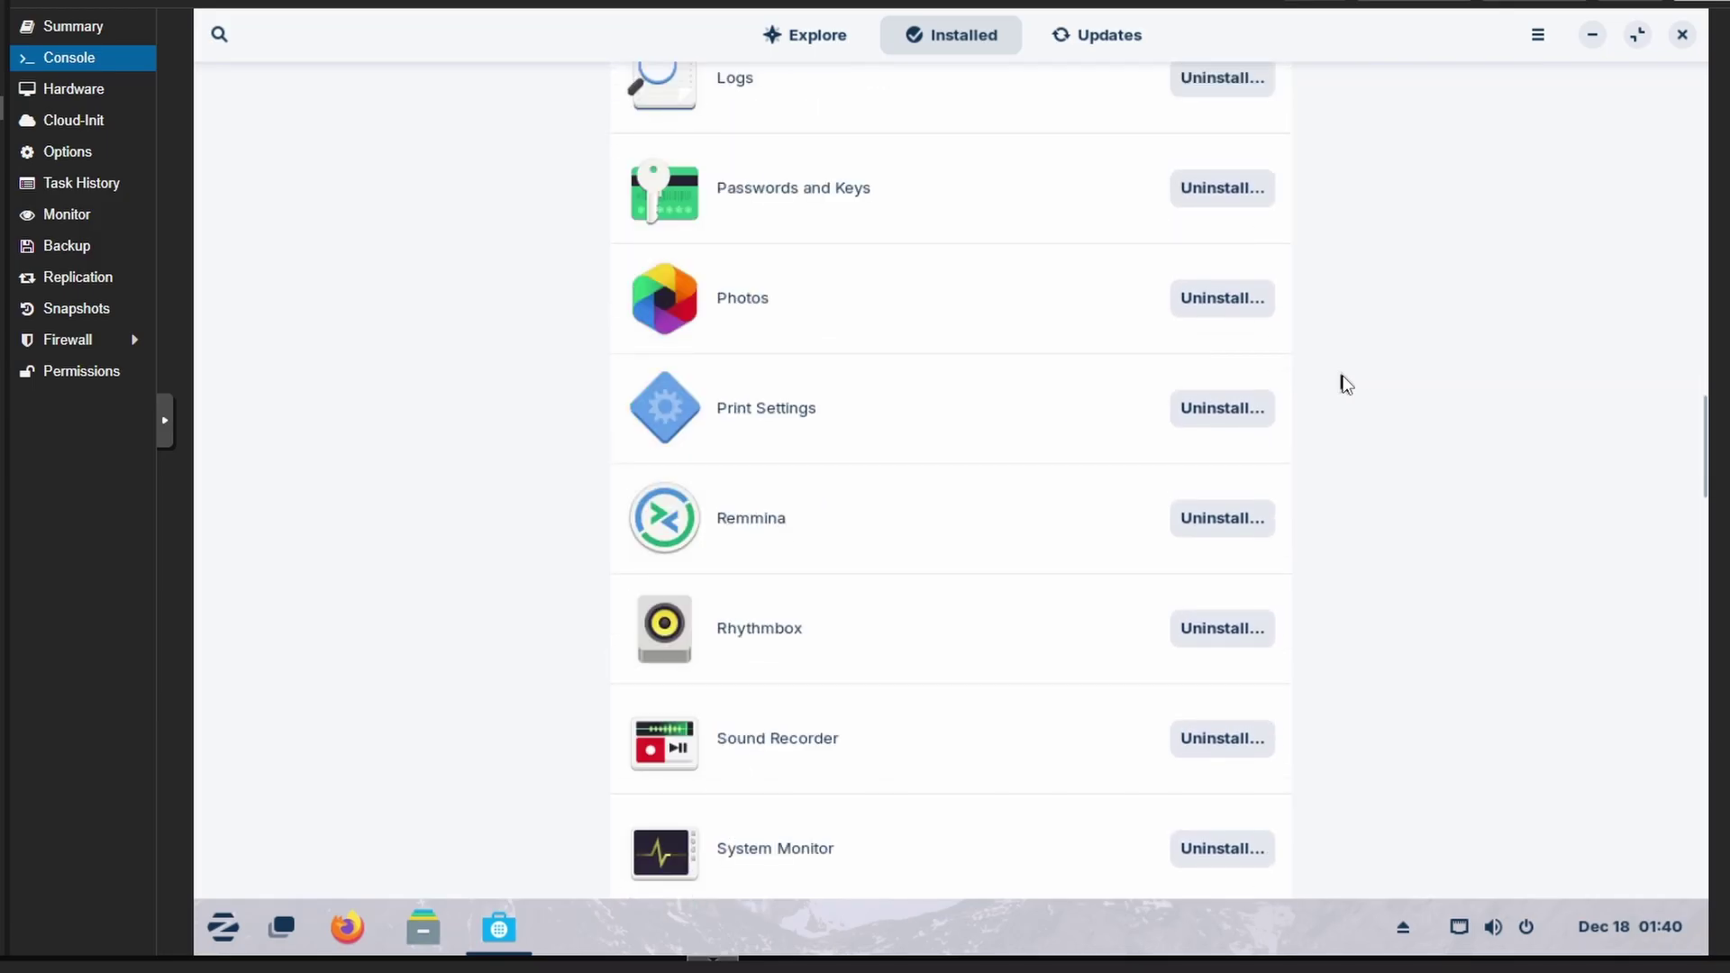
scroll(1345, 384, down, 5)
scroll(1344, 384, down, 1)
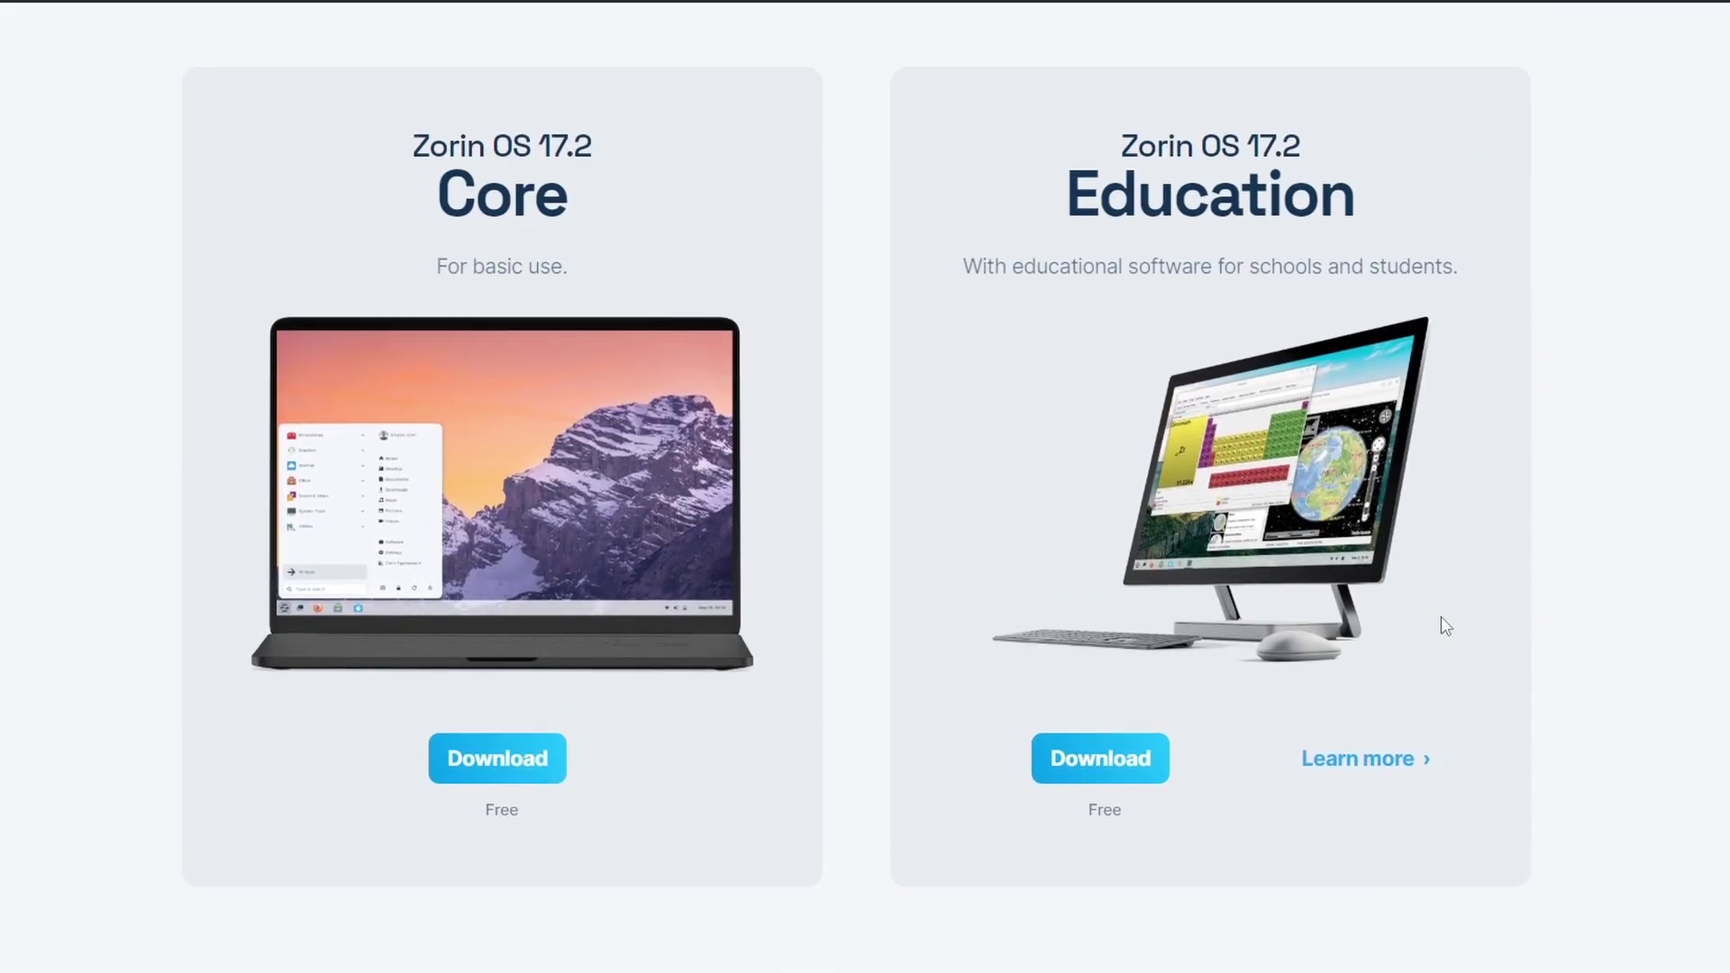
scroll(1441, 624, up, 1)
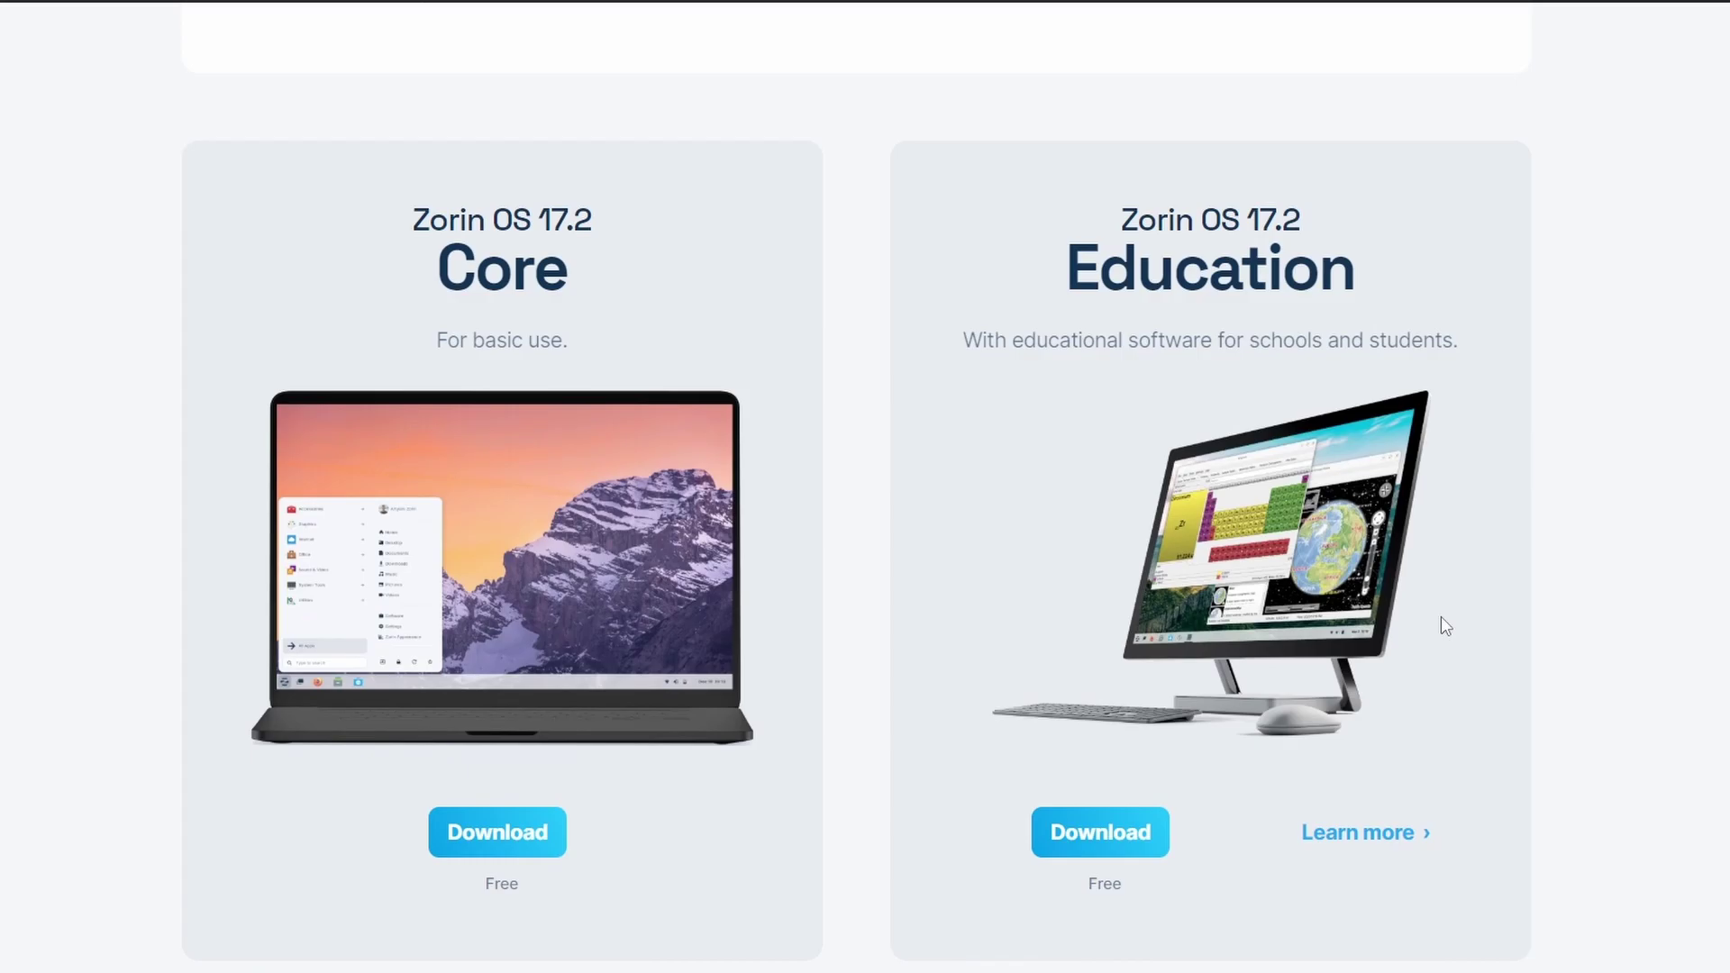
scroll(1442, 618, up, 3)
scroll(1442, 618, up, 4)
scroll(1440, 618, up, 2)
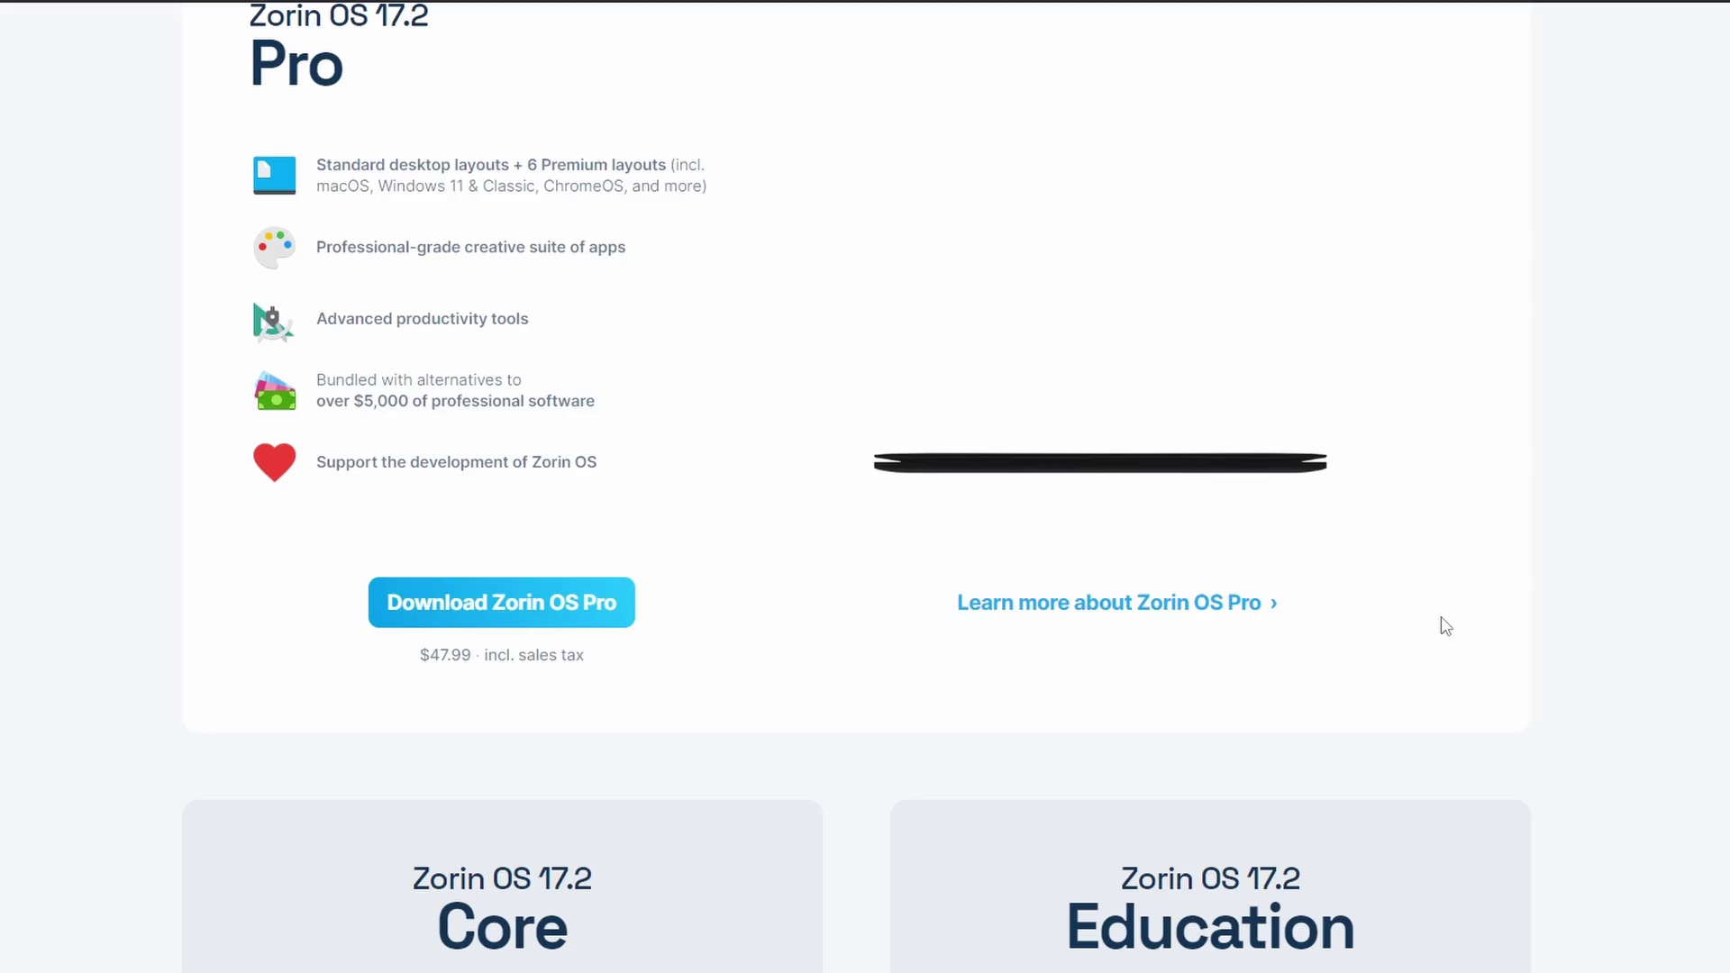
scroll(1441, 621, up, 4)
scroll(1440, 622, up, 8)
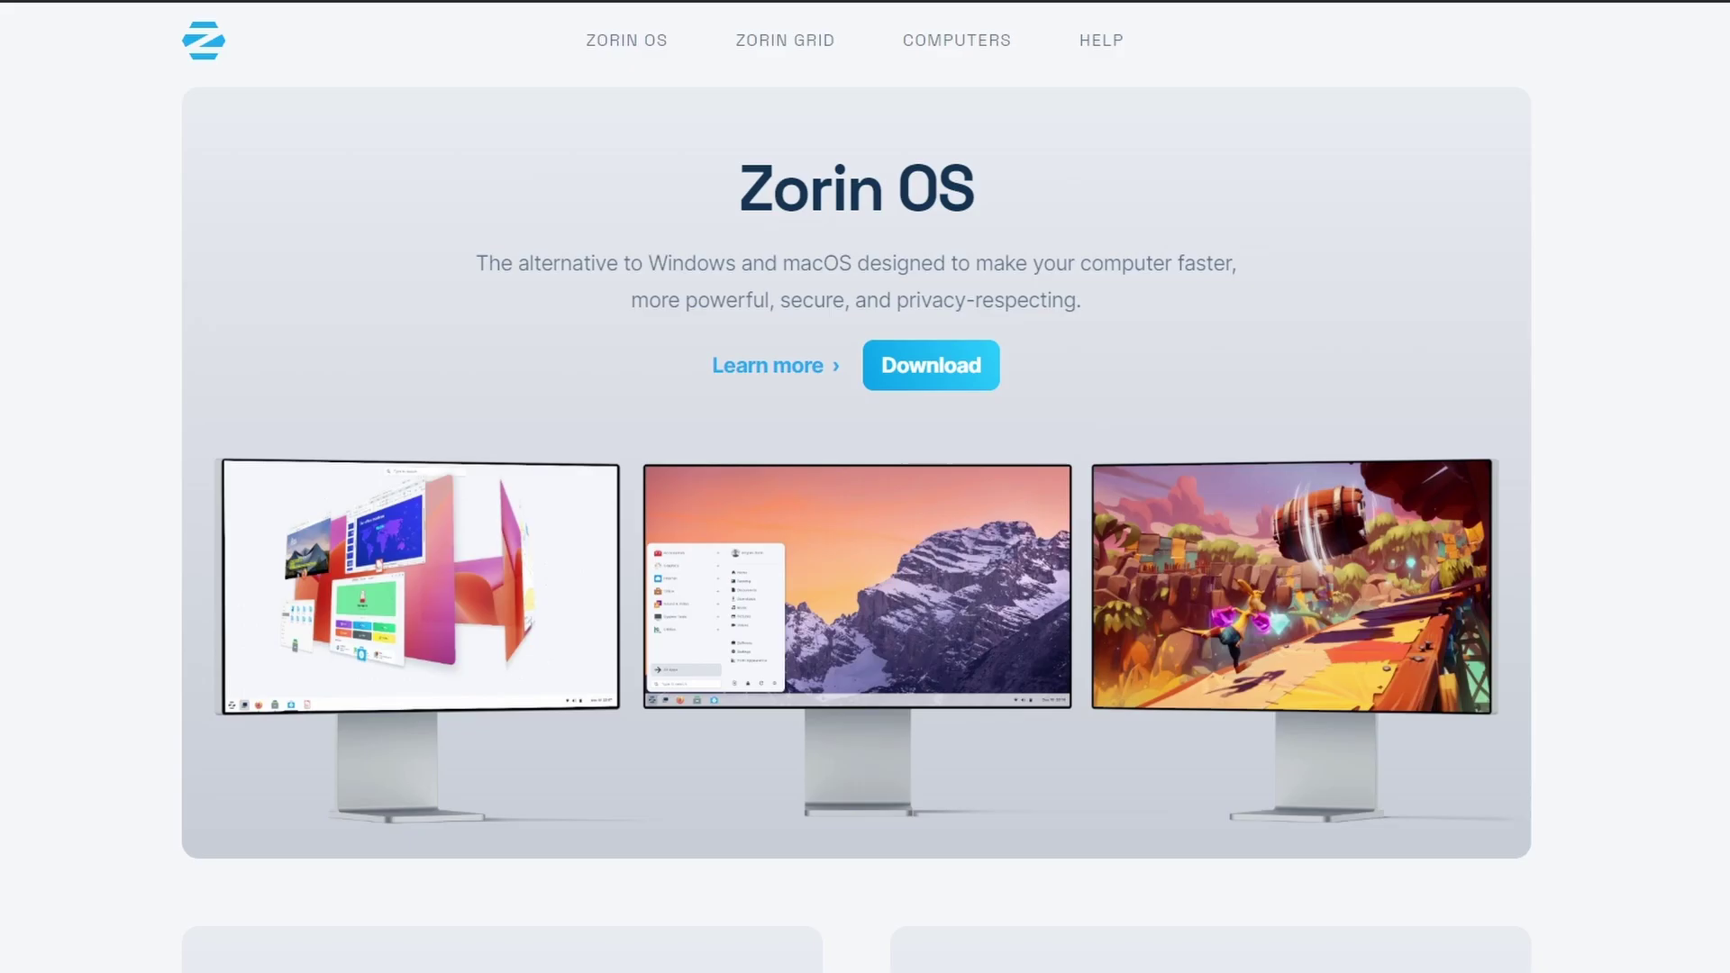
Step: Download the free Zorin OS 17.2 Core edition ISO from the Zorin website
click(947, 378)
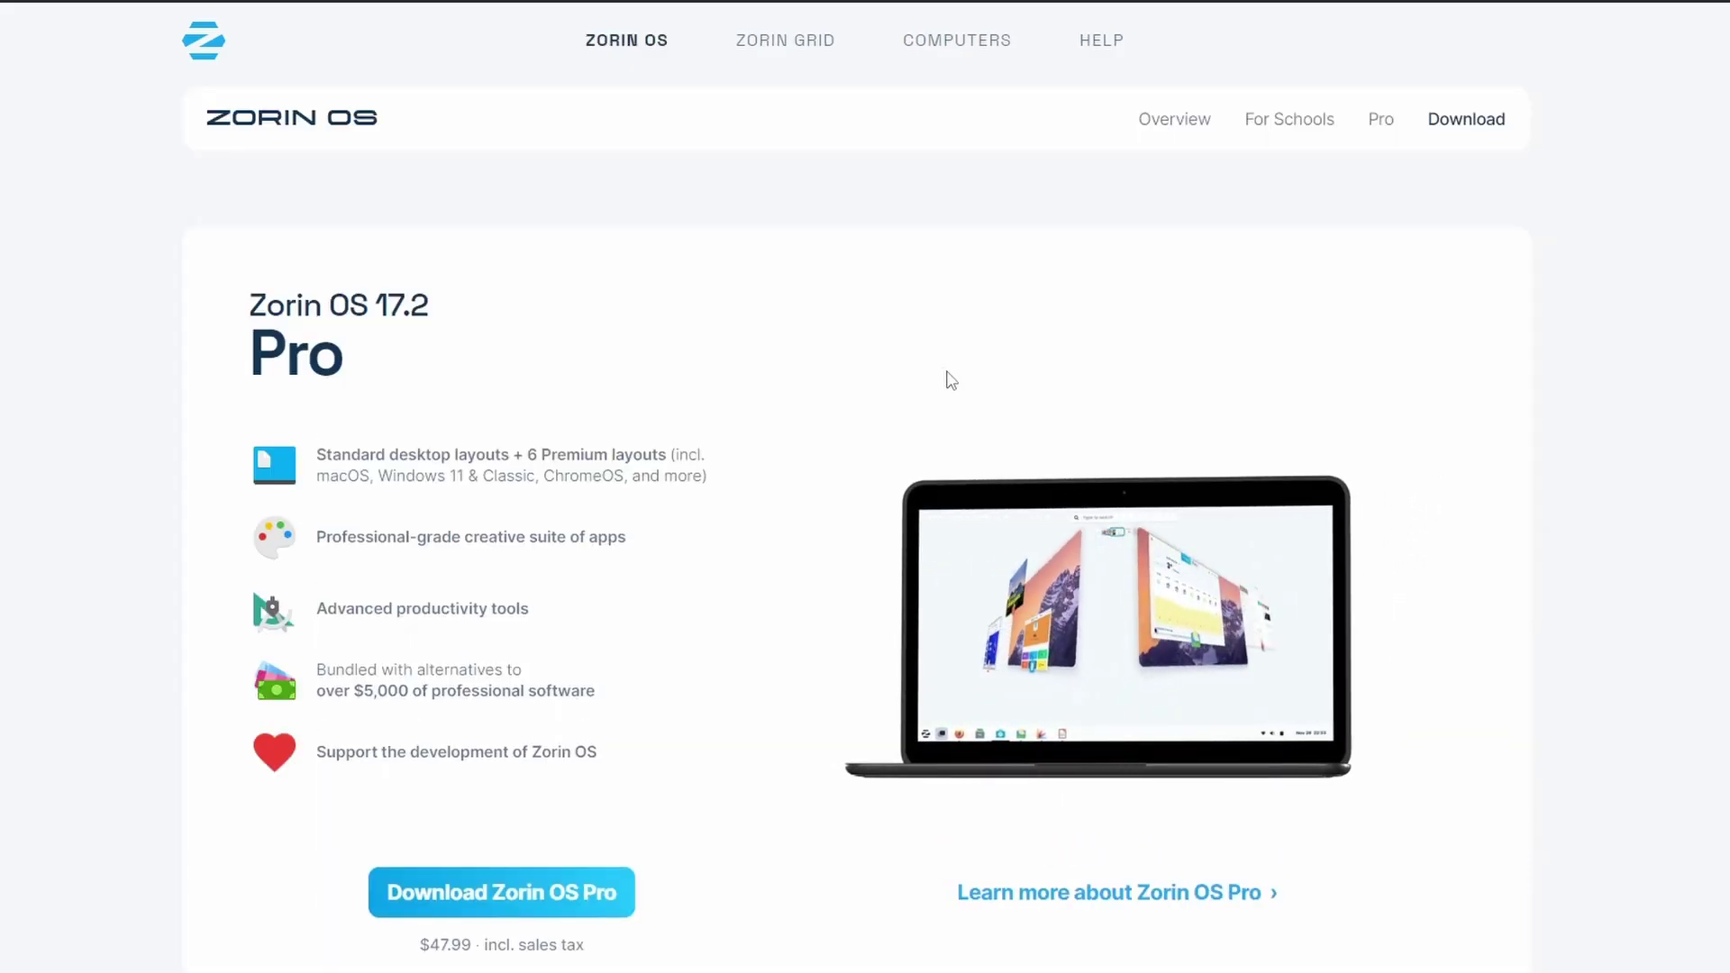
scroll(953, 381, down, 5)
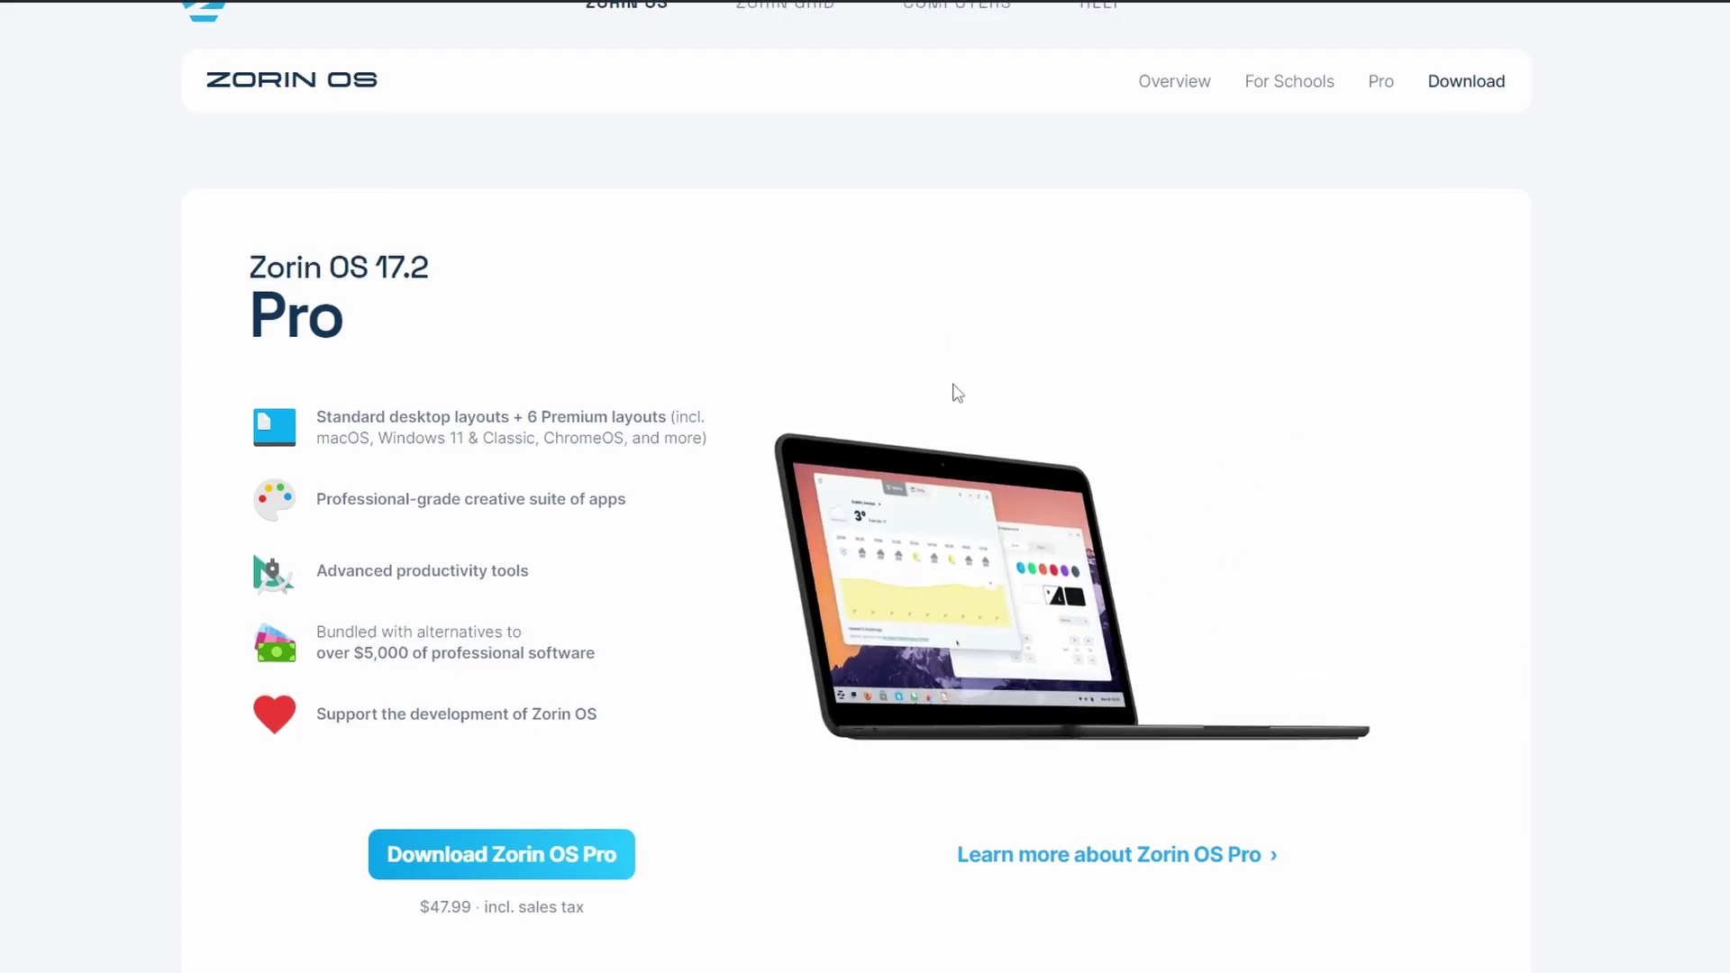
scroll(954, 392, down, 2)
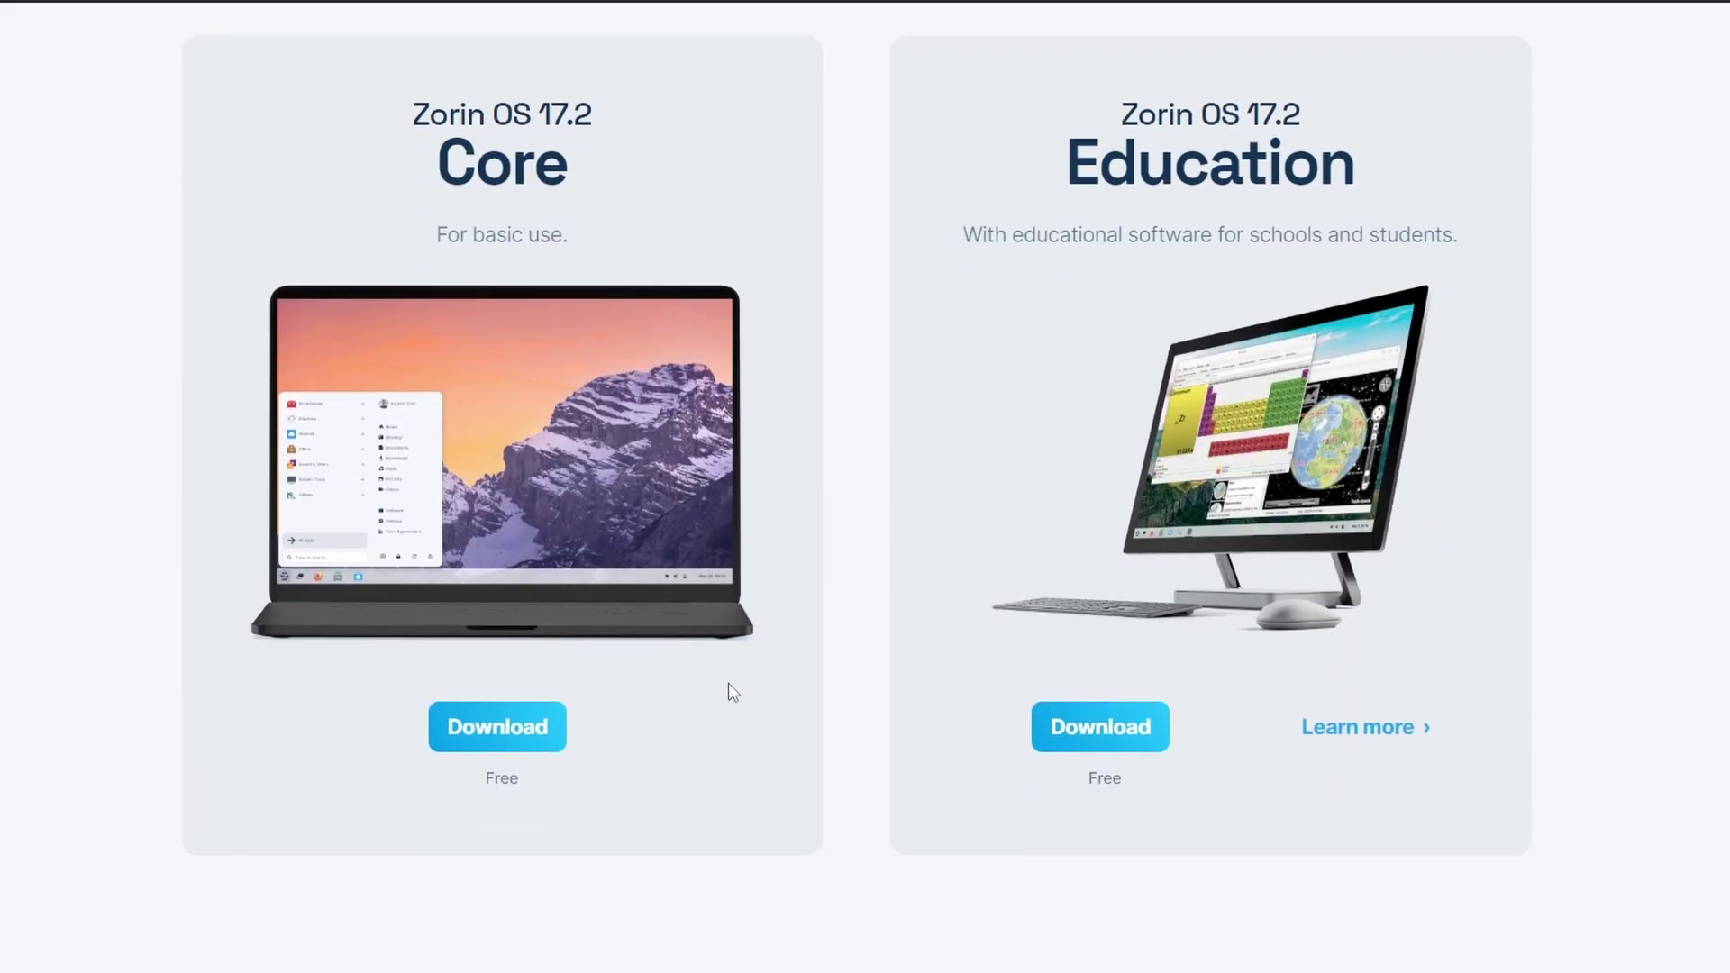
click(564, 743)
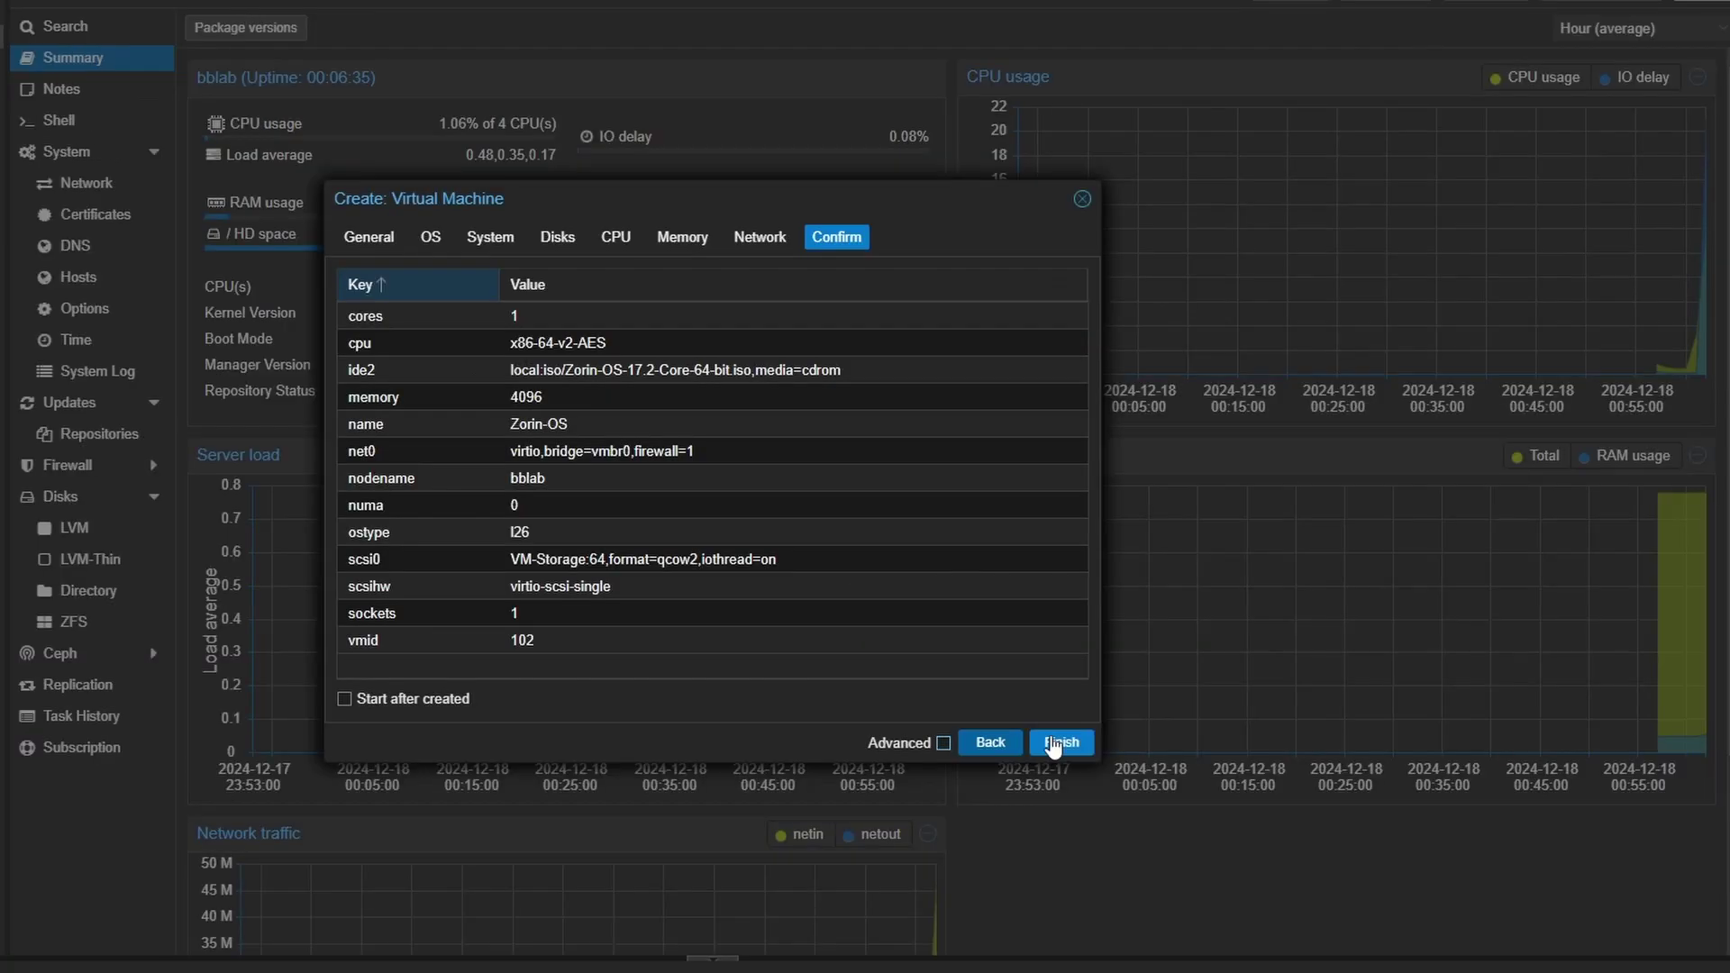
Step: Finish creating the Zorin-OS virtual machine with 'Start after created' ticked
click(450, 699)
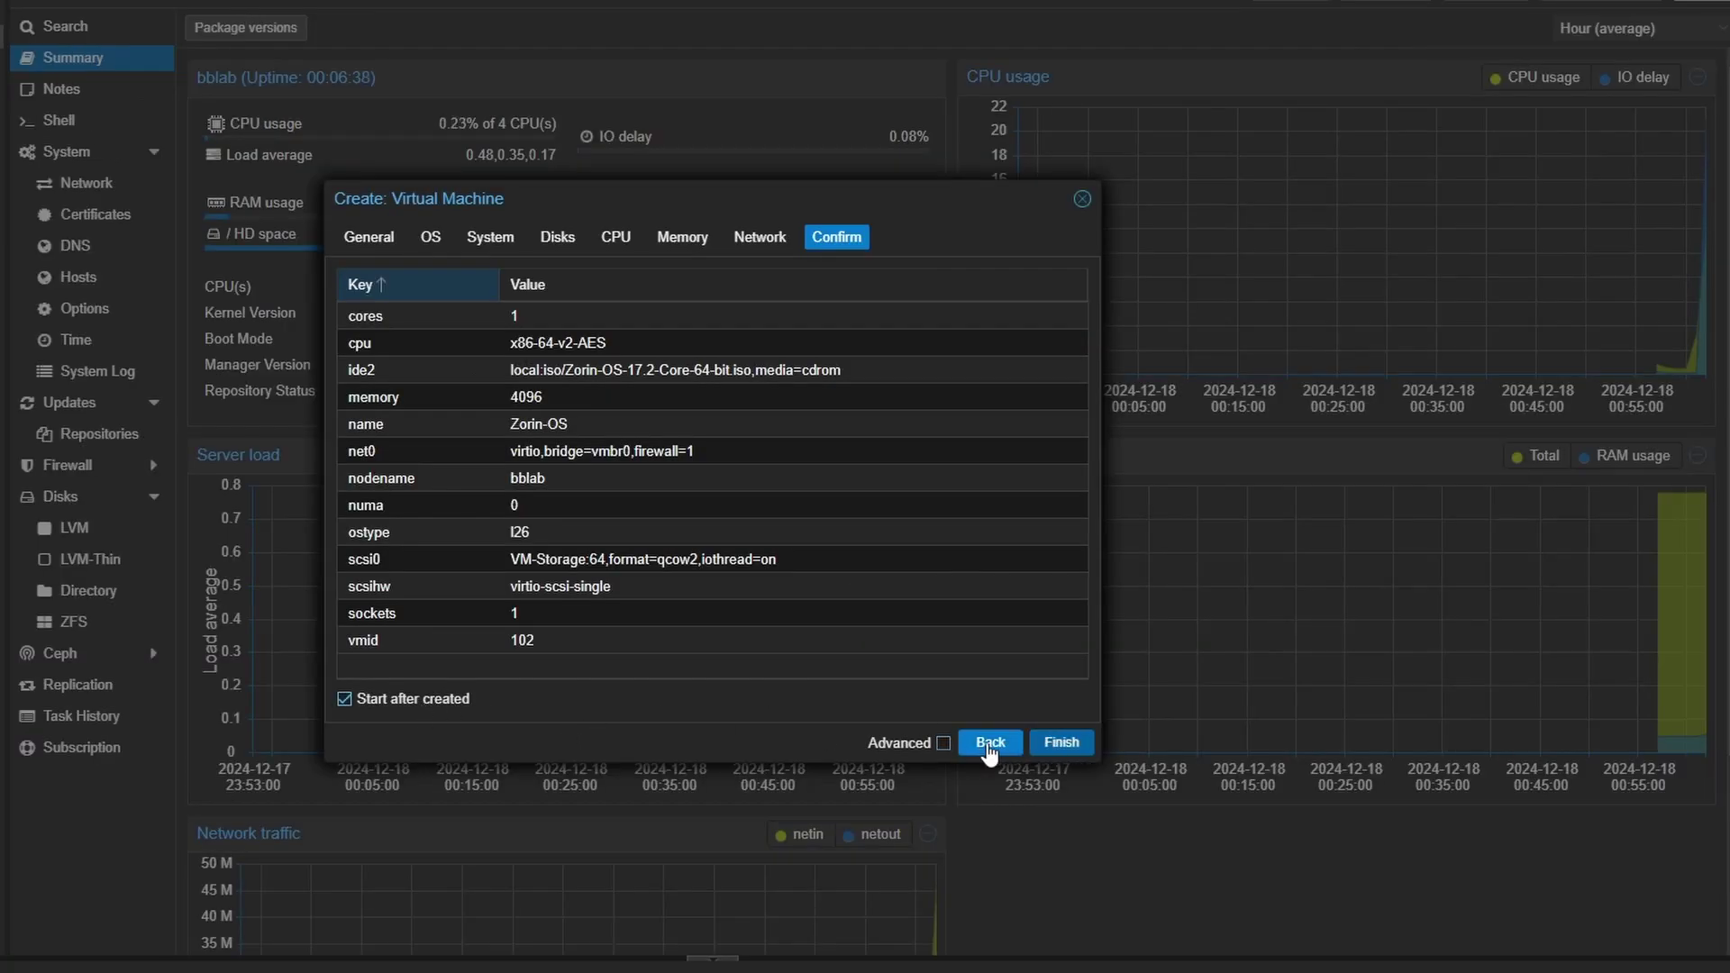
click(1045, 744)
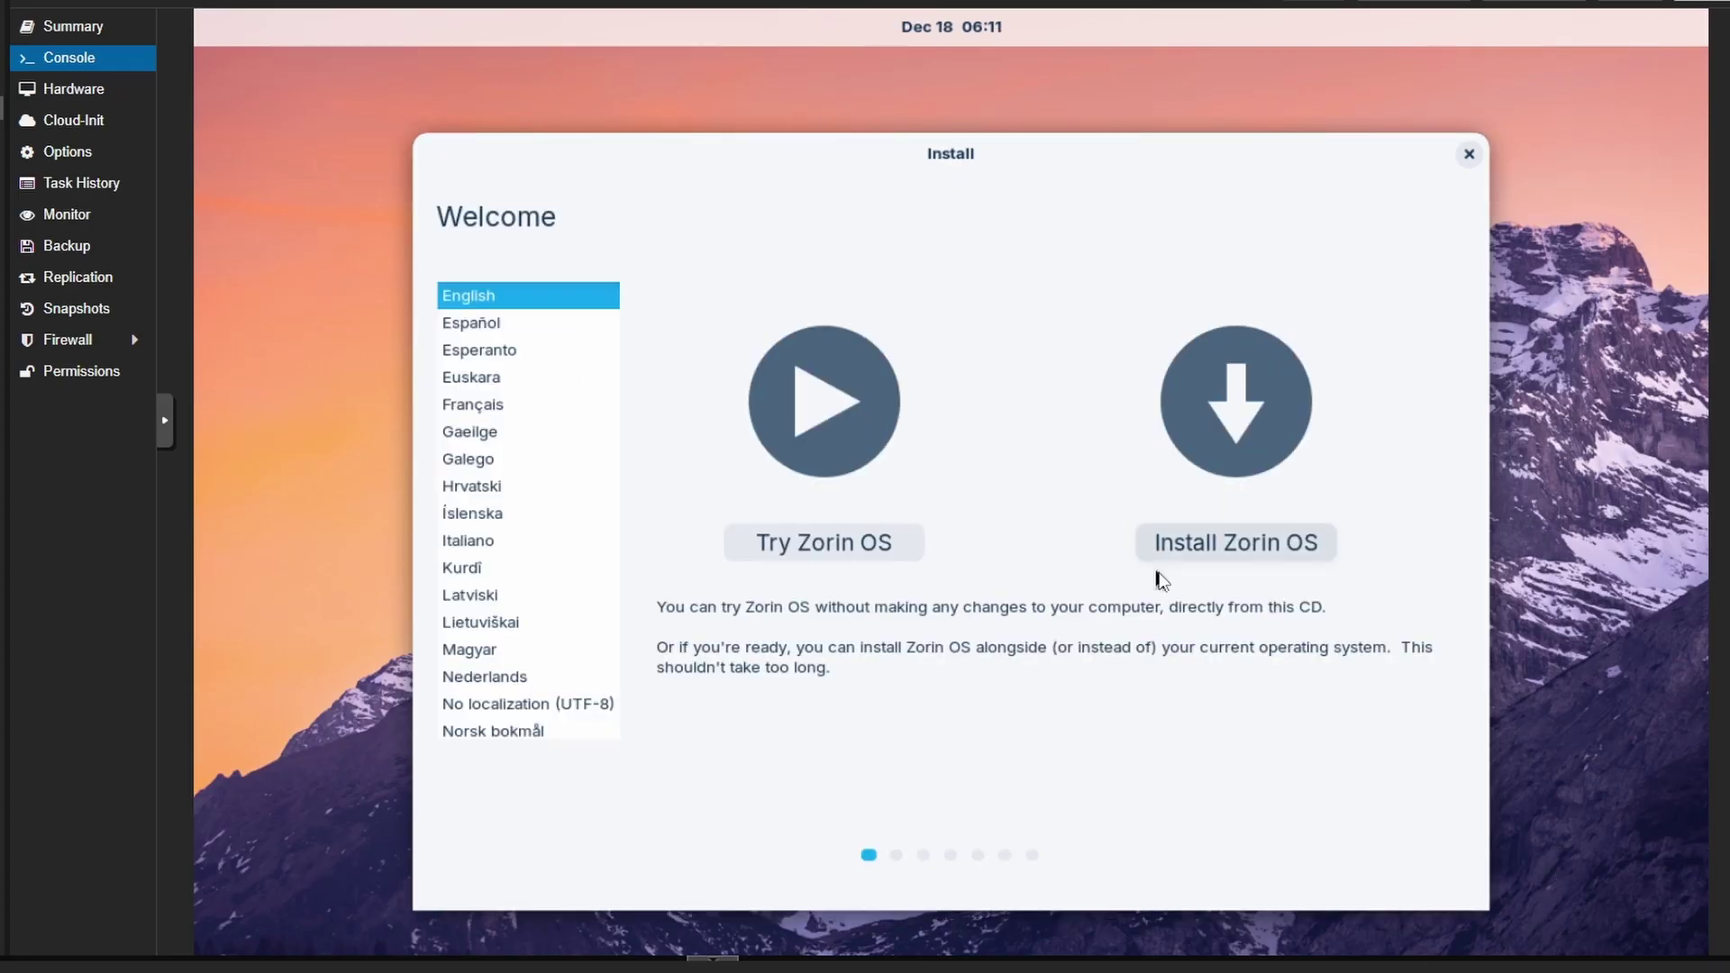
Step: Choose Install Zorin OS, keep the English (US) keyboard, erase the disk, and accept New York
click(1178, 543)
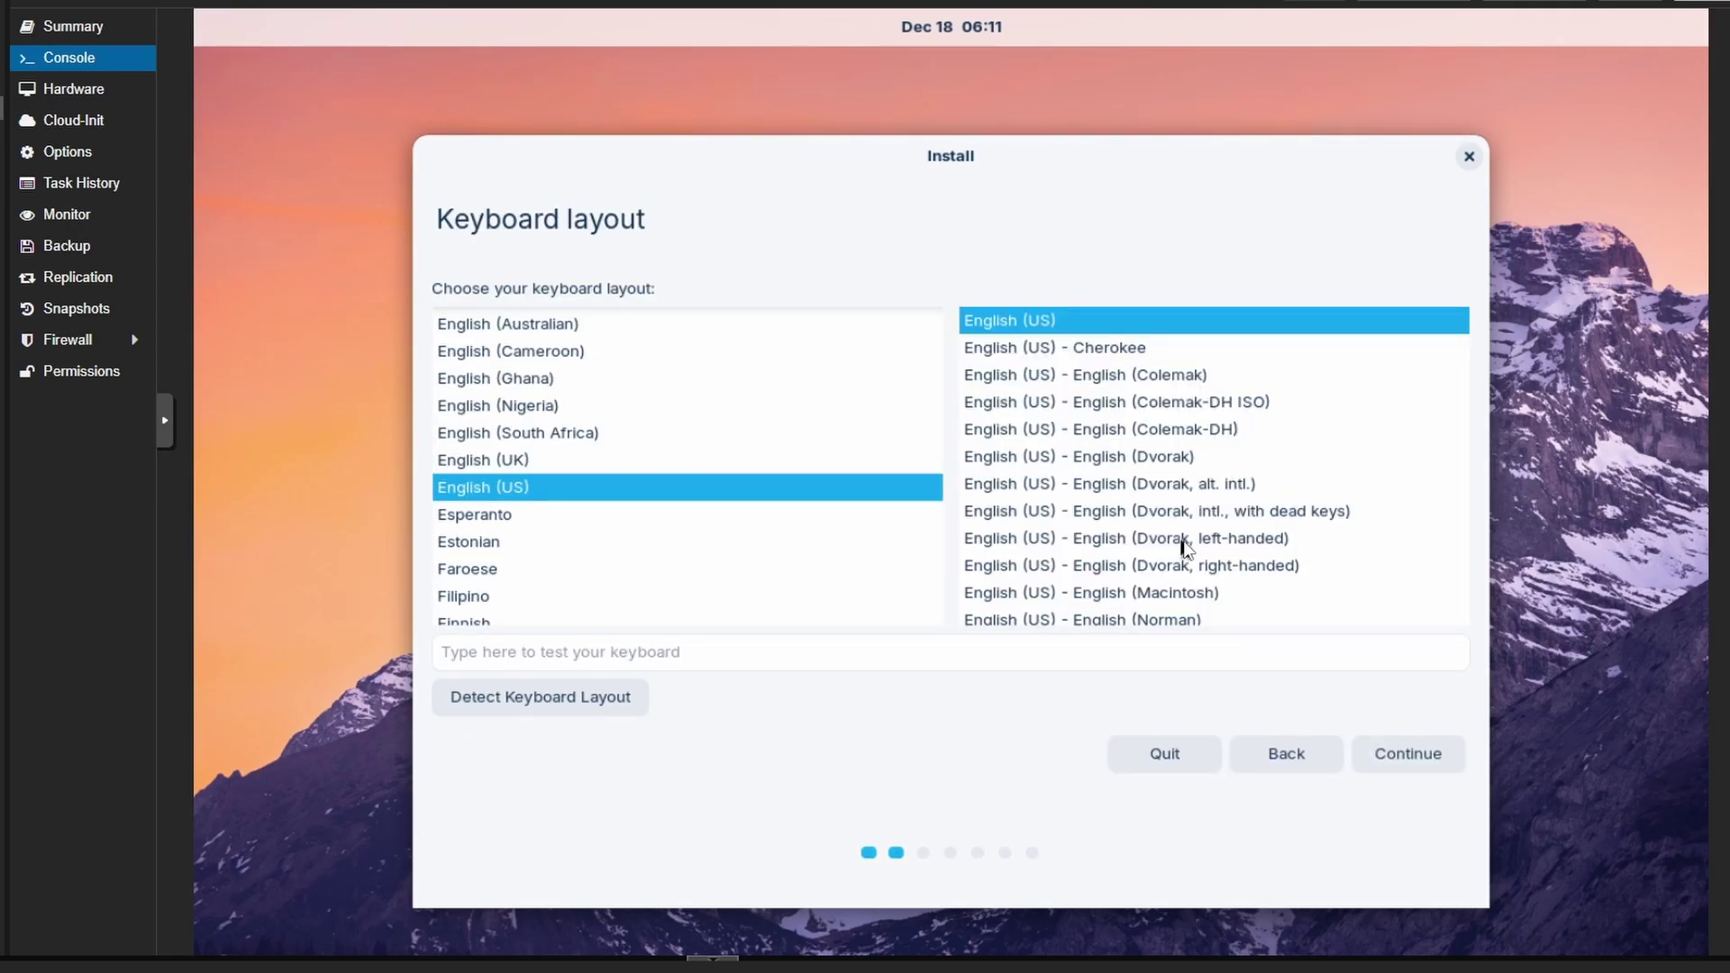
click(1408, 752)
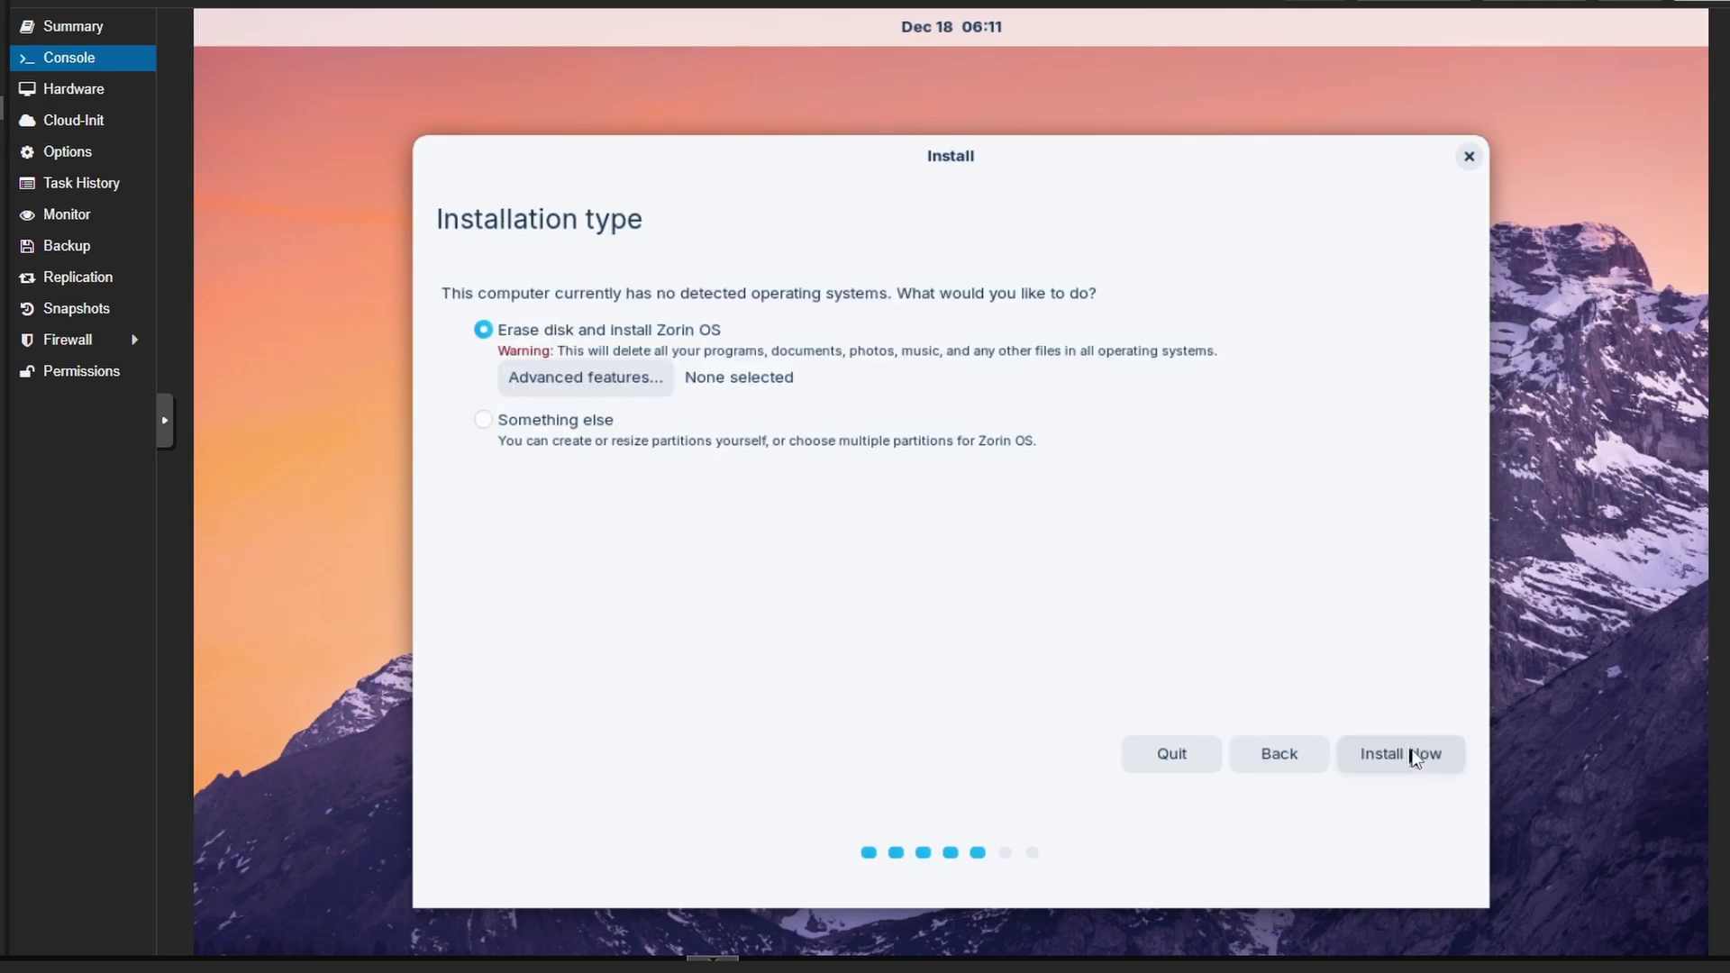
click(1410, 757)
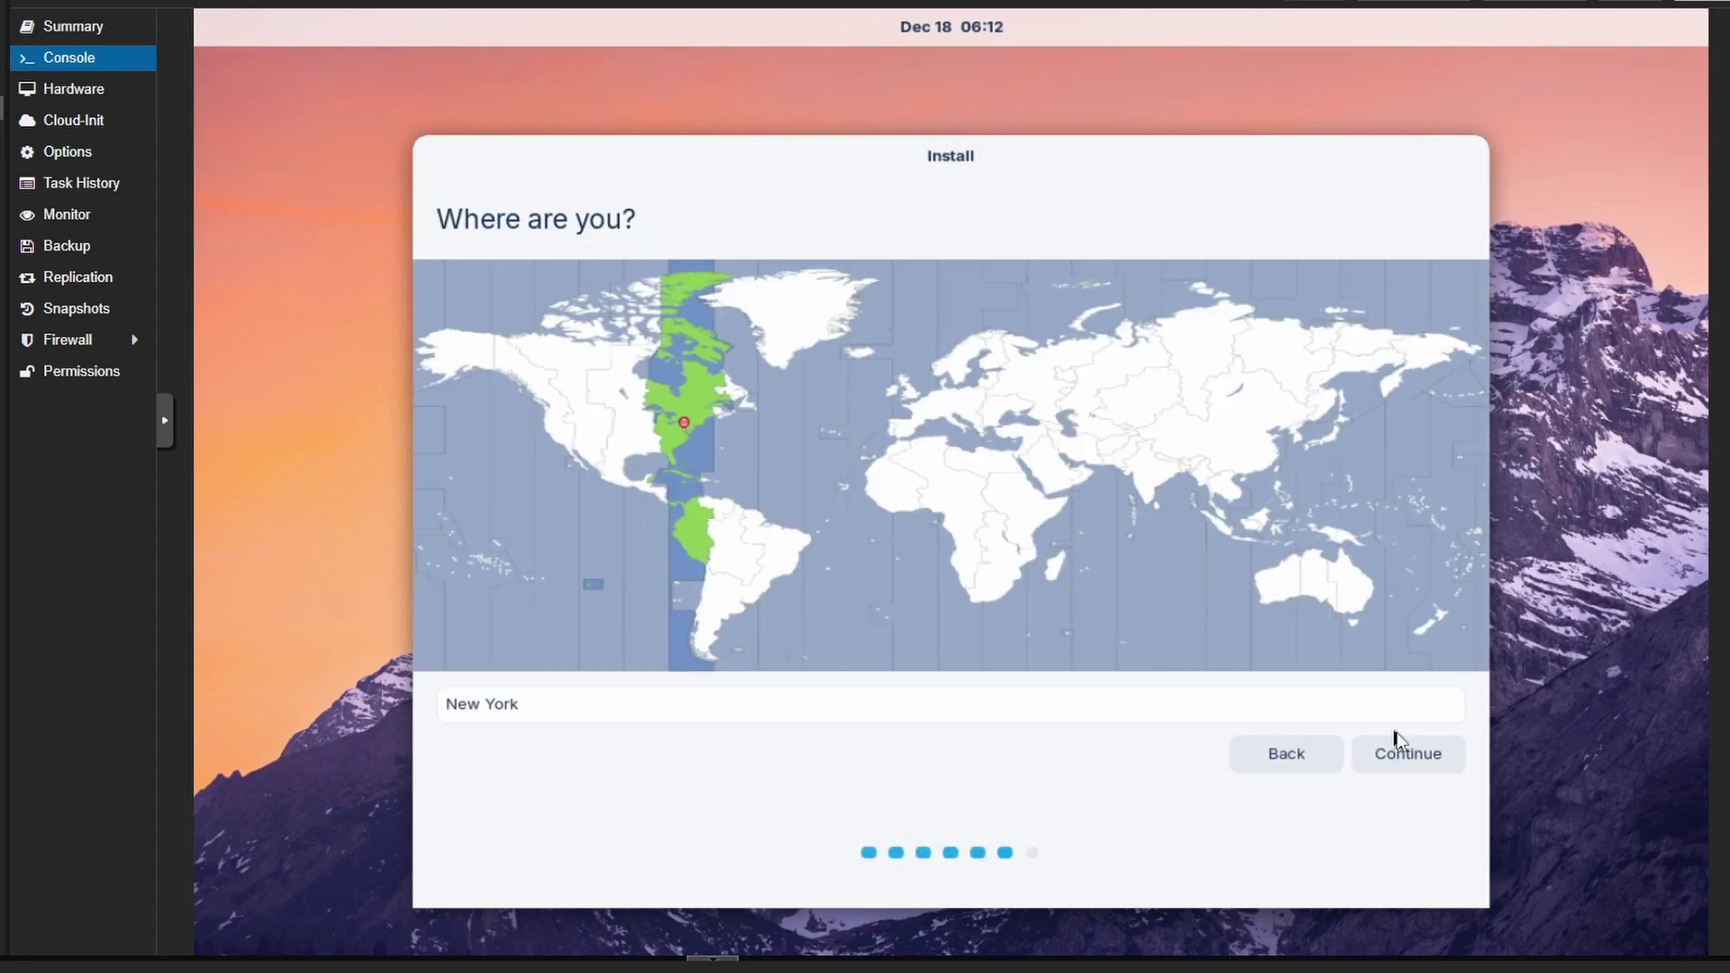
click(1396, 741)
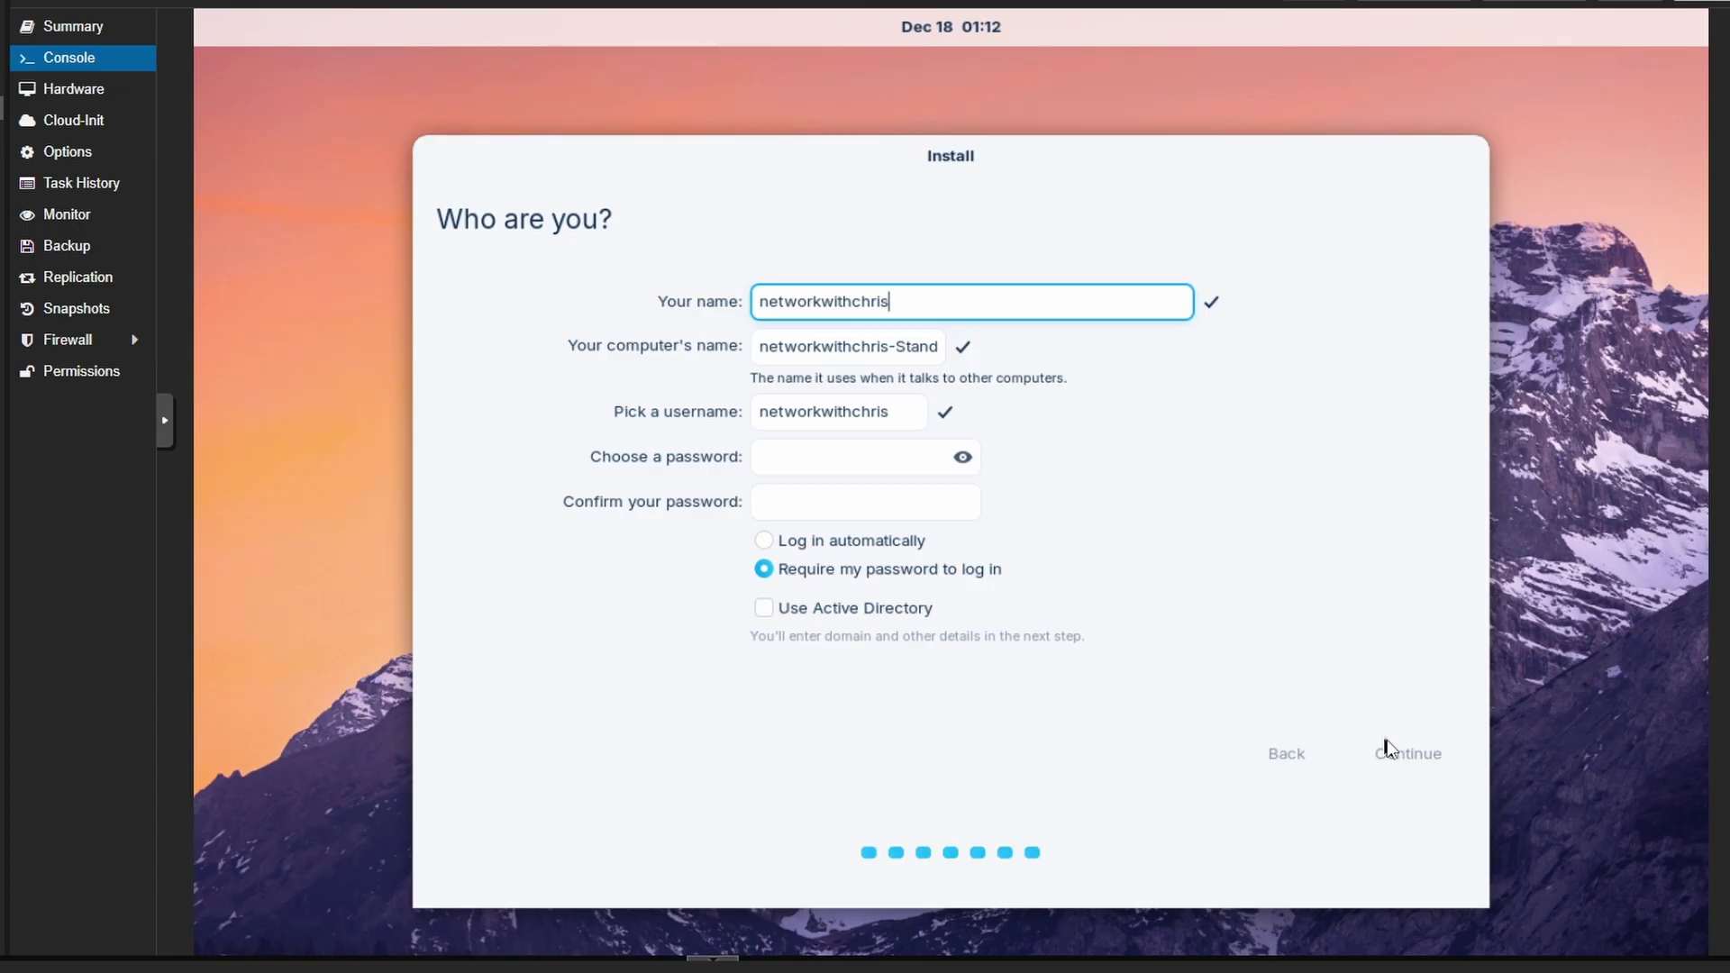
Step: Enter the account password, select Log in automatically, and start installing
key(Tab)
key(Tab)
key(Tab)
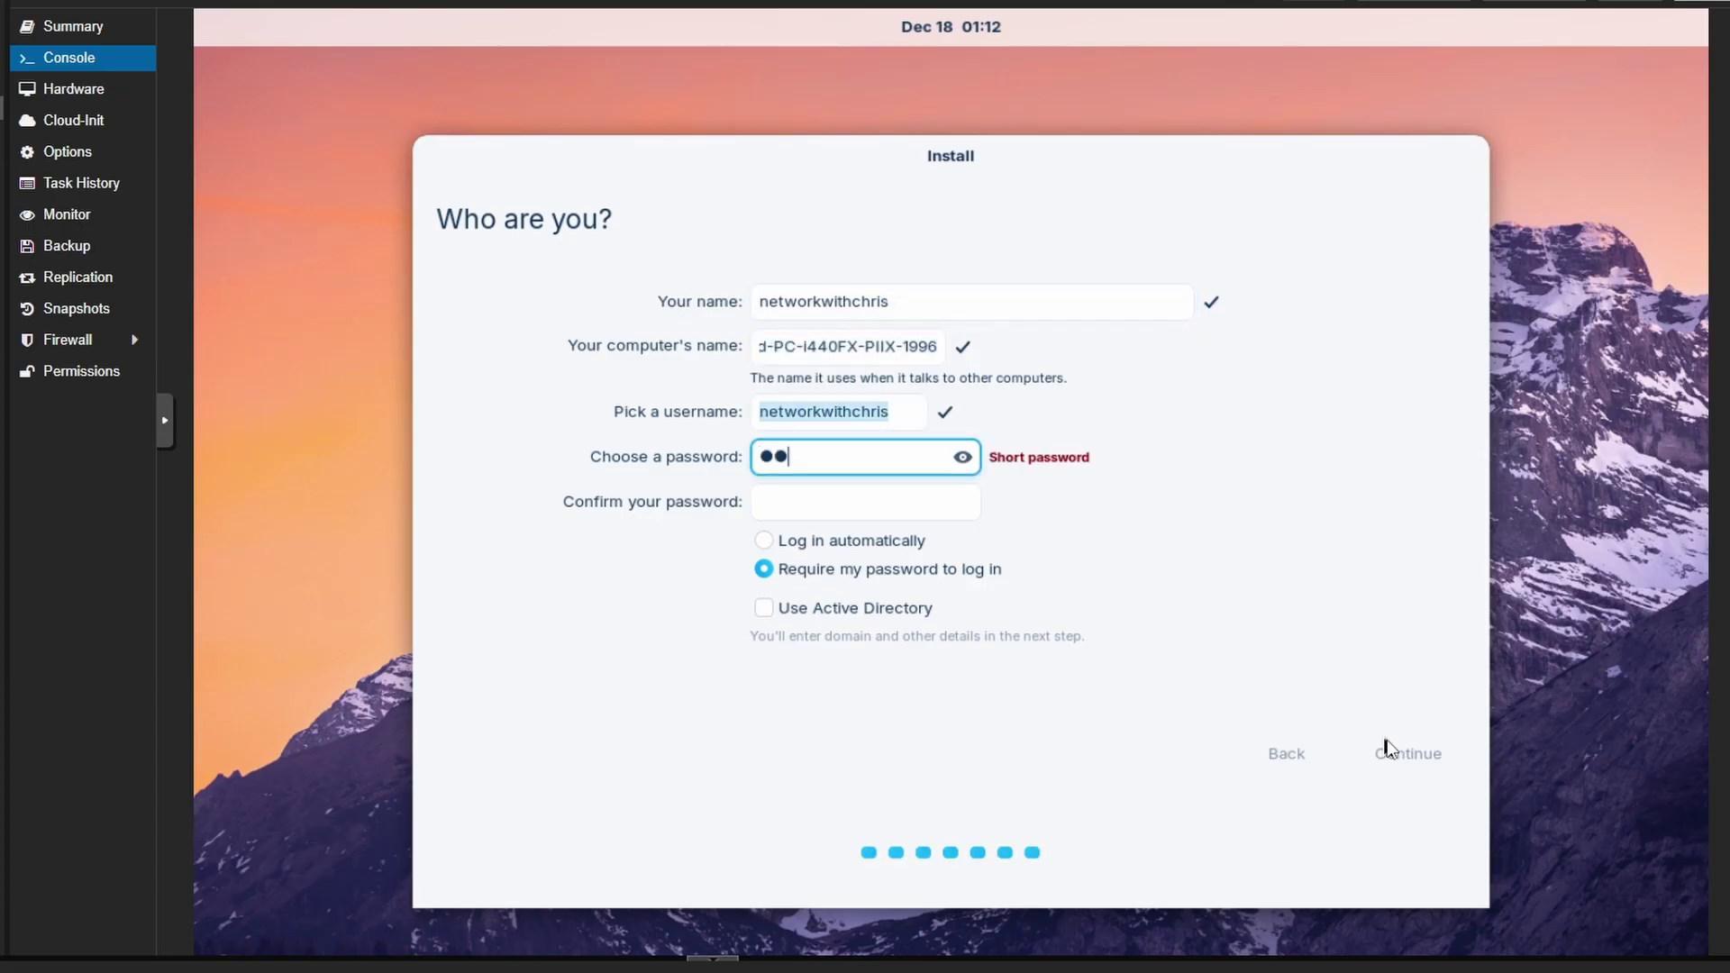
key(Tab)
key(Tab)
key(Up)
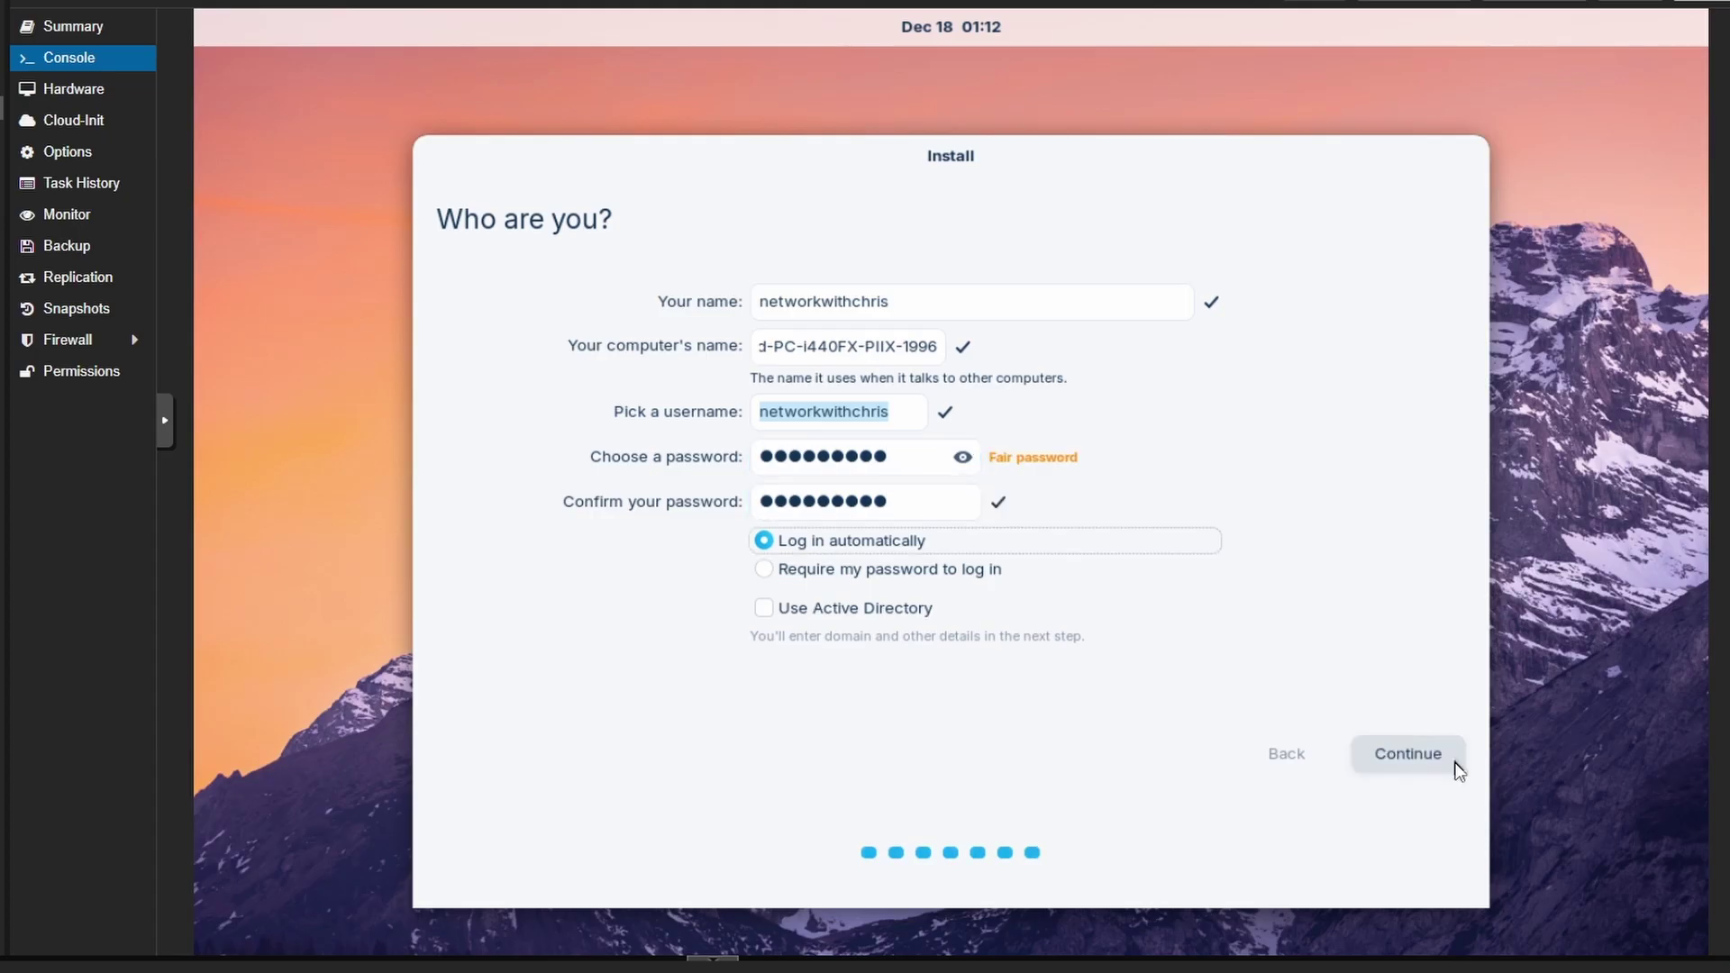
click(1453, 763)
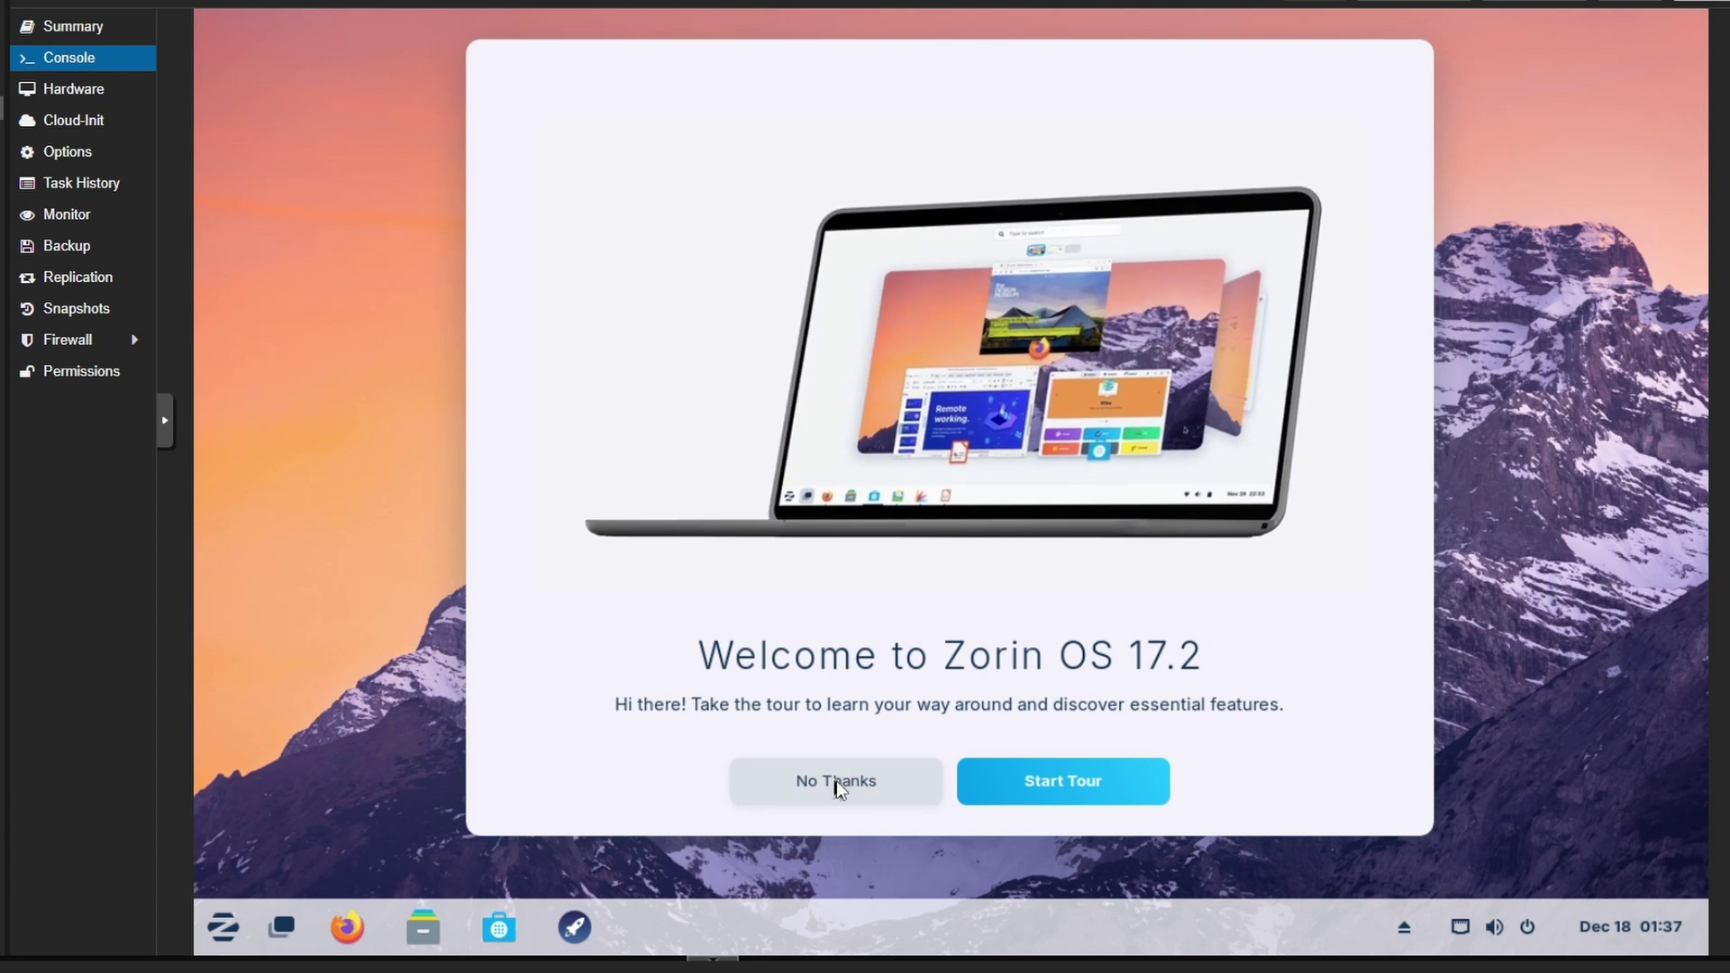
Step: Decline the Zorin OS 17.2 welcome tour with No Thanks, leaving the desktop clear
click(836, 779)
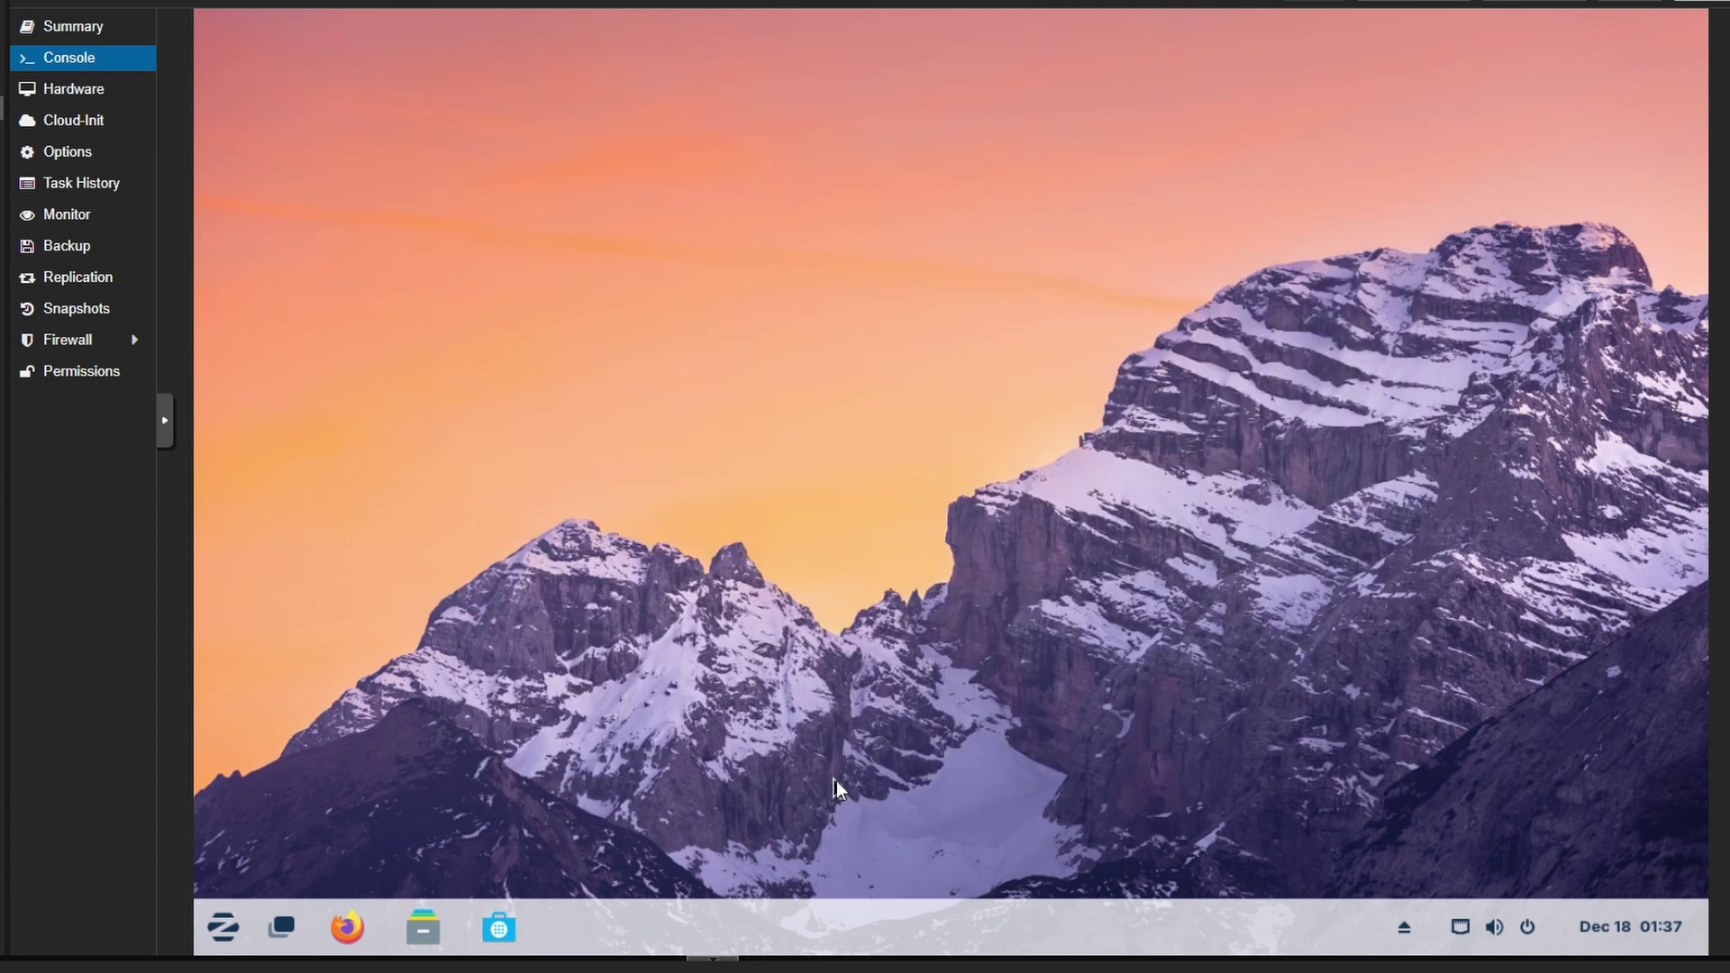